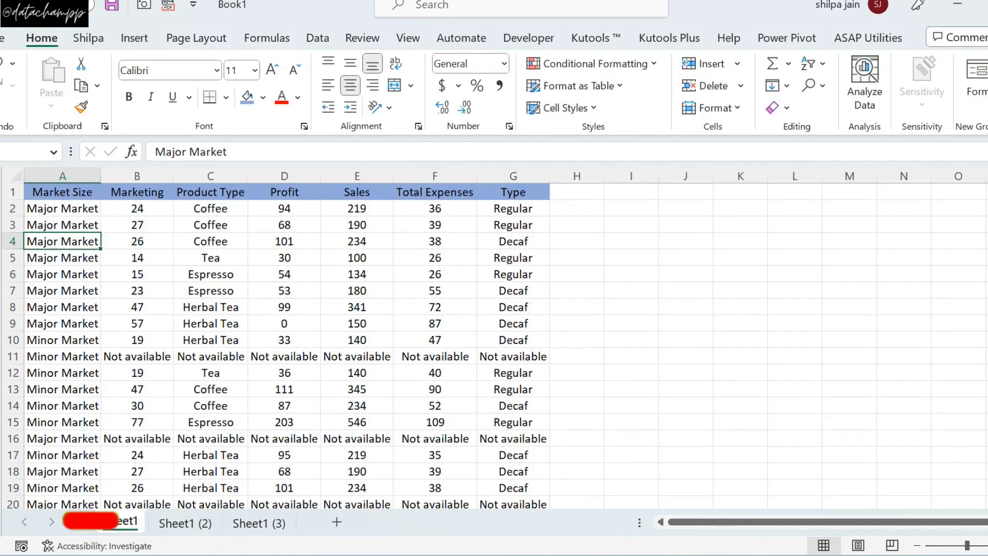
Save the workbook as a PDF named pdf1 in the Desktop folder
click(22, 267)
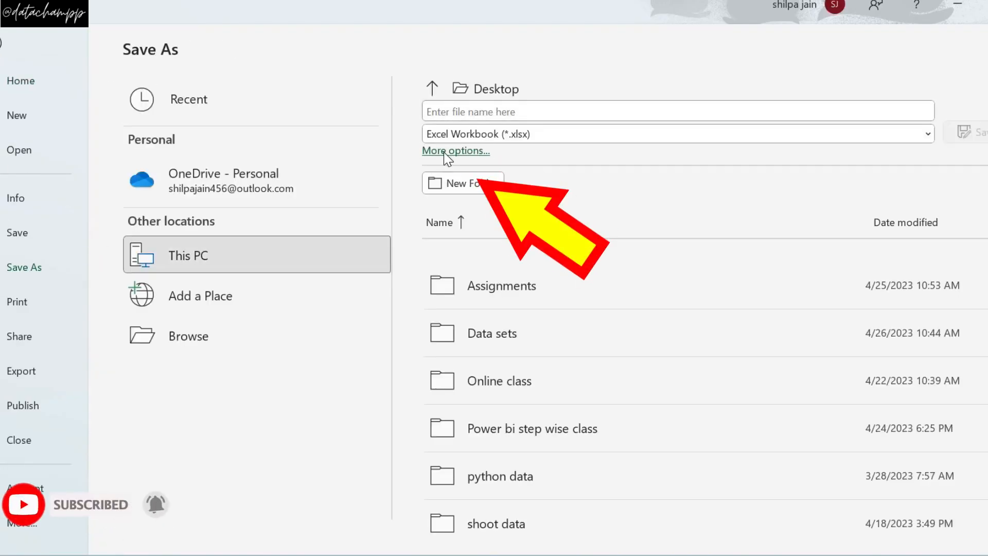
click(450, 155)
scroll(31, 168, up, 5)
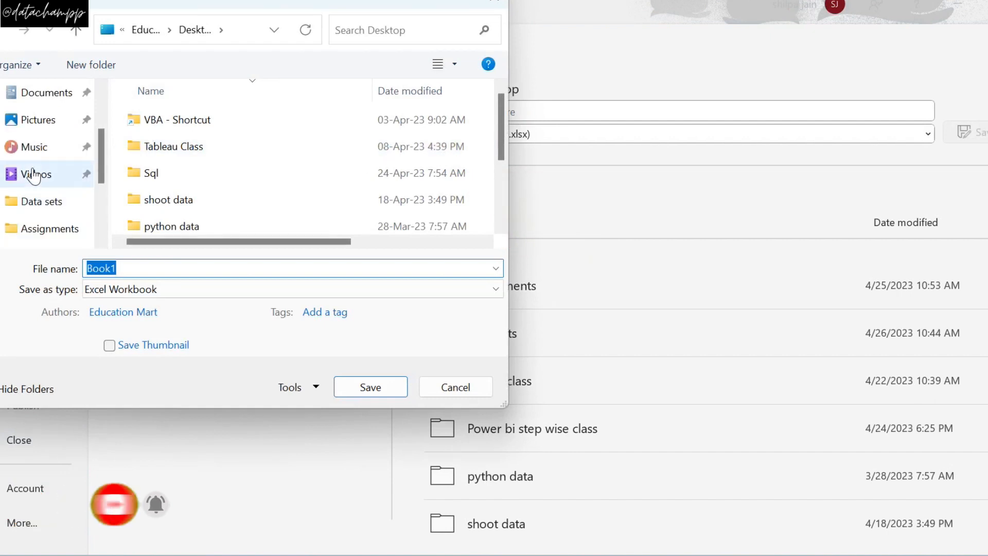
click(47, 147)
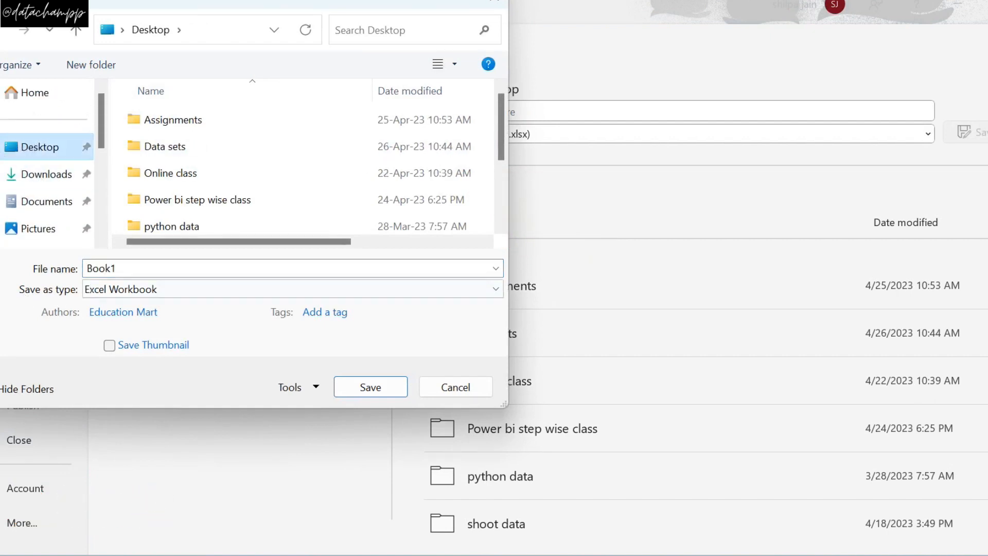
text(pdf)
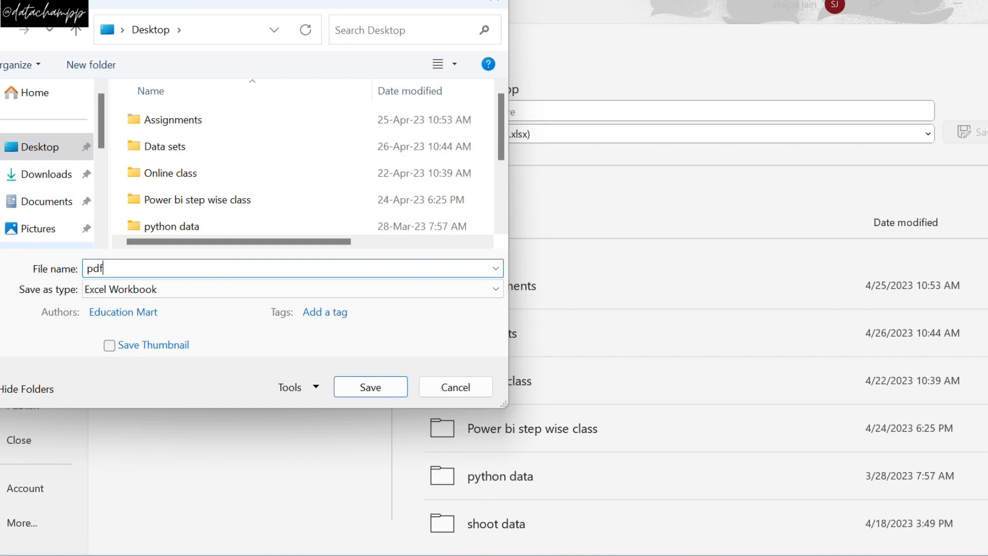
text(1)
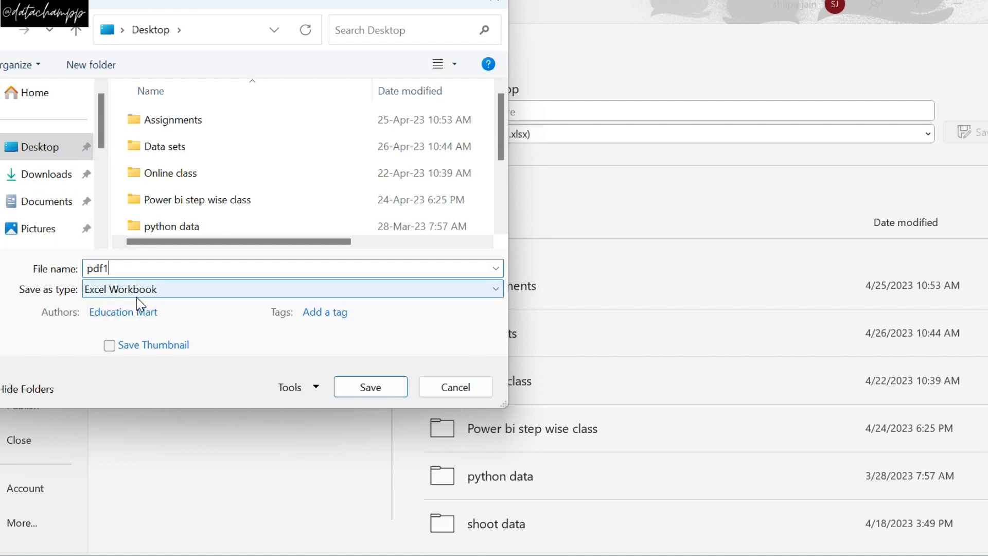
click(157, 290)
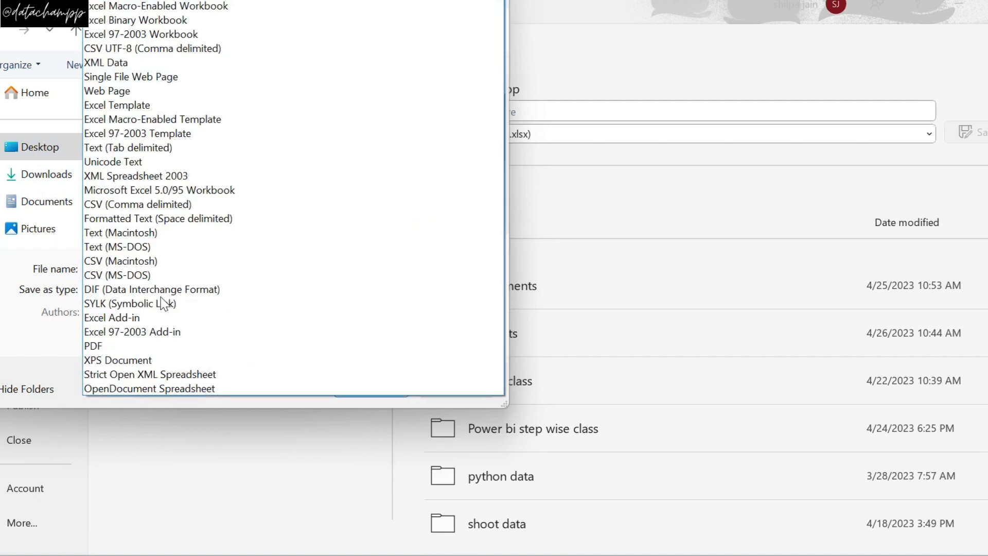
click(190, 456)
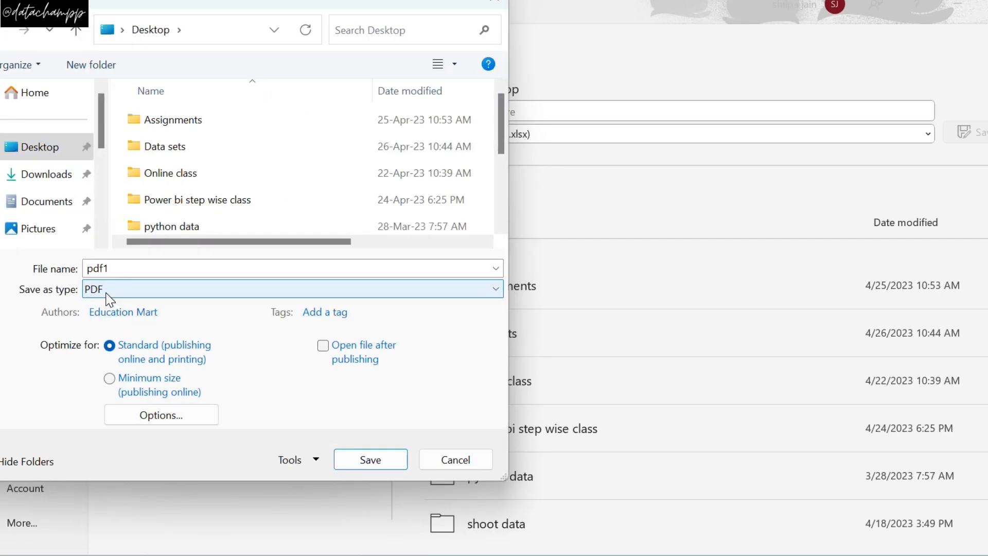
click(395, 465)
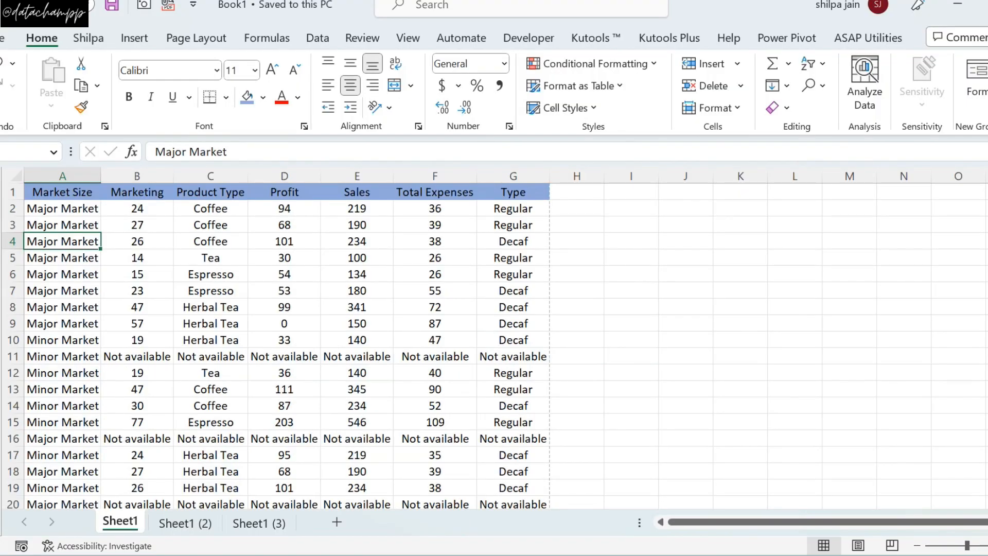
Minimise the workbook, move the pdf1 file to an open area of the desktop and open it to check its pages
click(958, 4)
click(958, 5)
drag(72, 386, 465, 126)
double_click(465, 109)
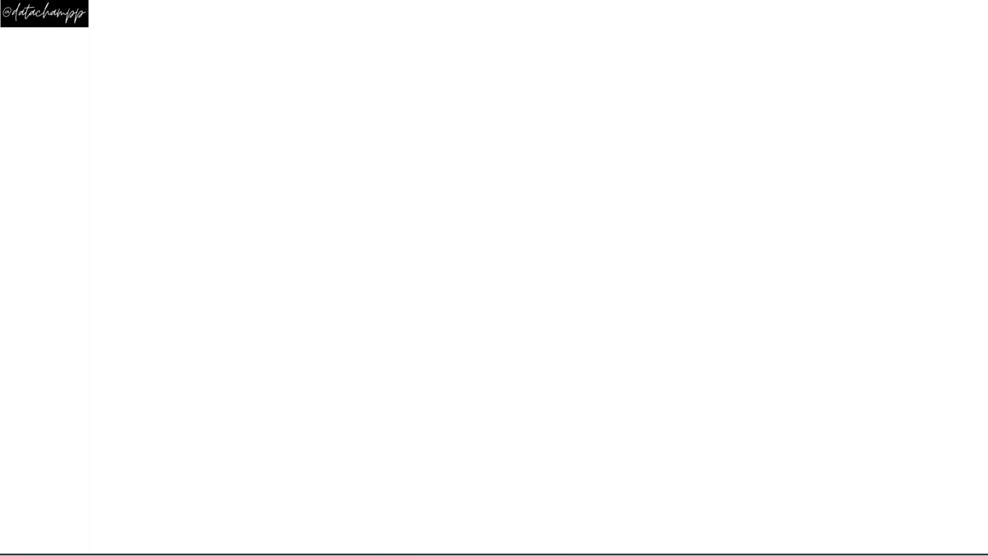
scroll(485, 255, down, 10)
scroll(490, 262, down, 15)
scroll(498, 272, up, 20)
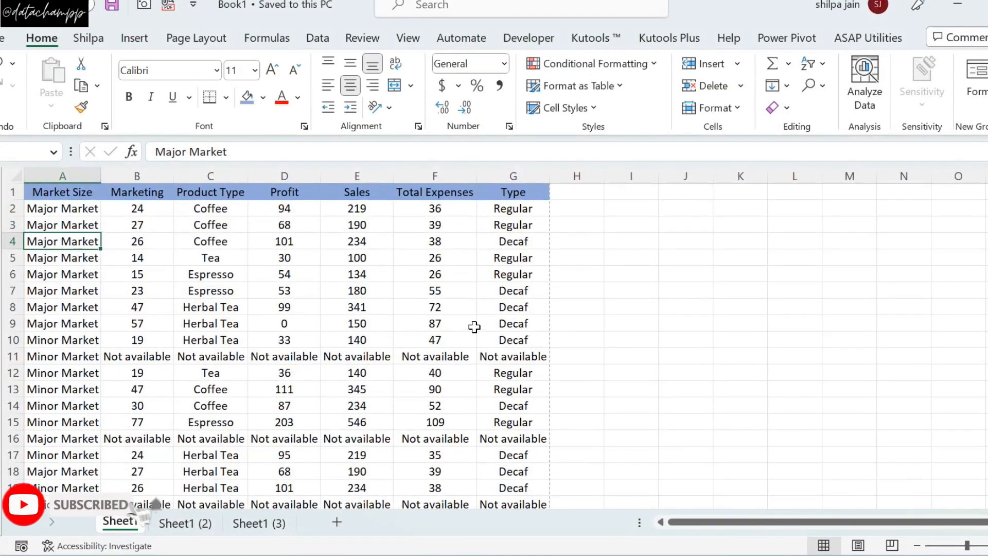
Return to the workbook, view Sheet1 (2) and Sheet1 (3), and group all three worksheets
click(466, 324)
click(184, 524)
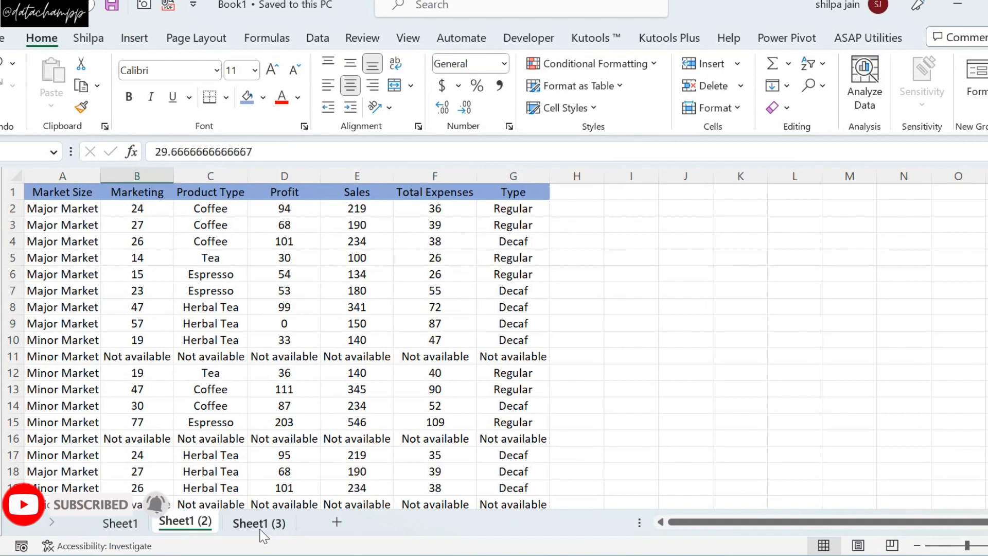
click(258, 523)
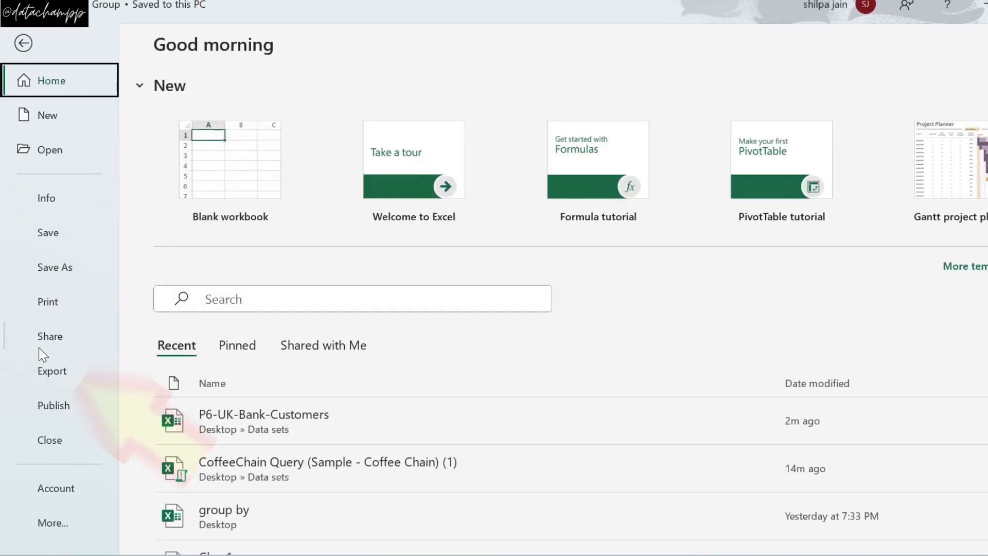
Export the grouped worksheets as a PDF named pdf2 in the Desktop folder
click(56, 370)
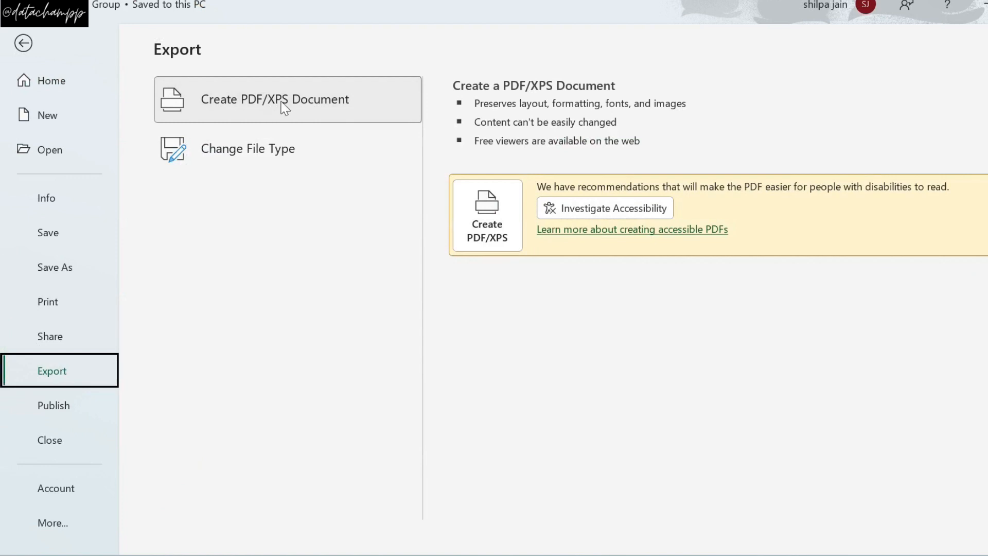
click(466, 226)
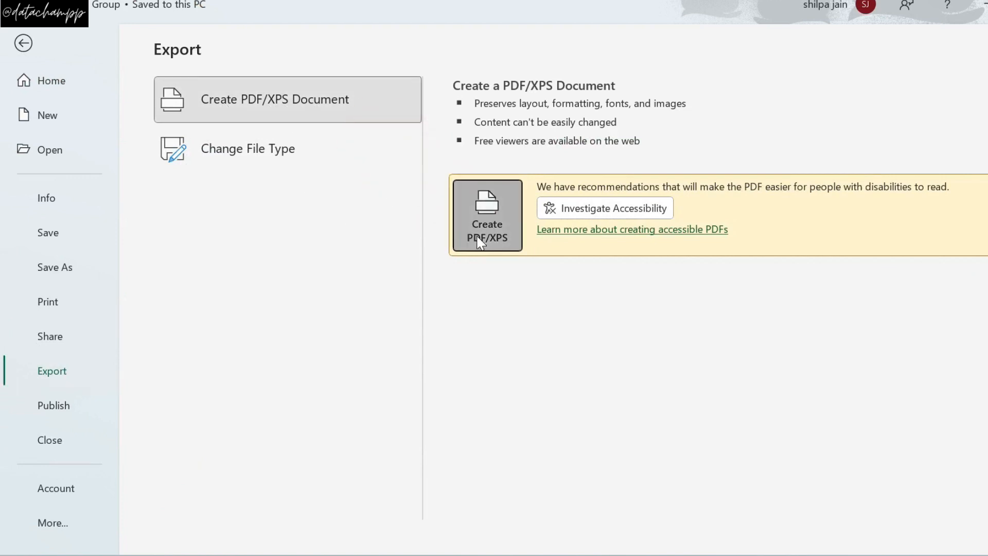
scroll(43, 161, up, 5)
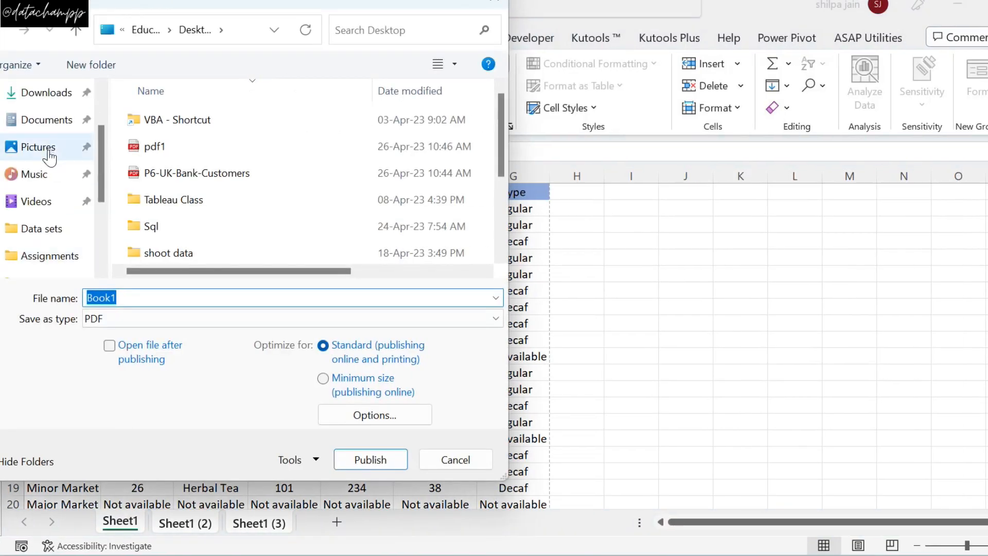
click(45, 150)
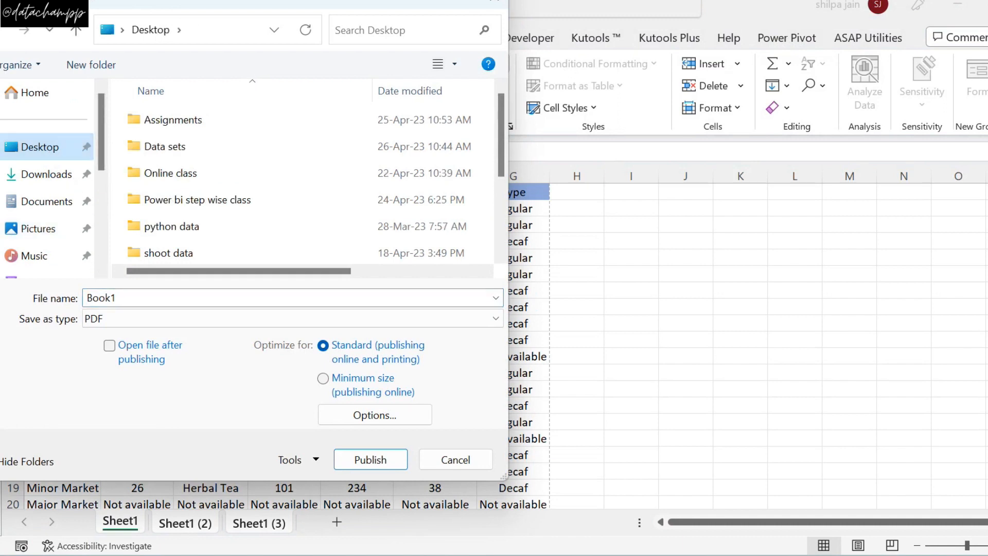
click(31, 295)
text(p)
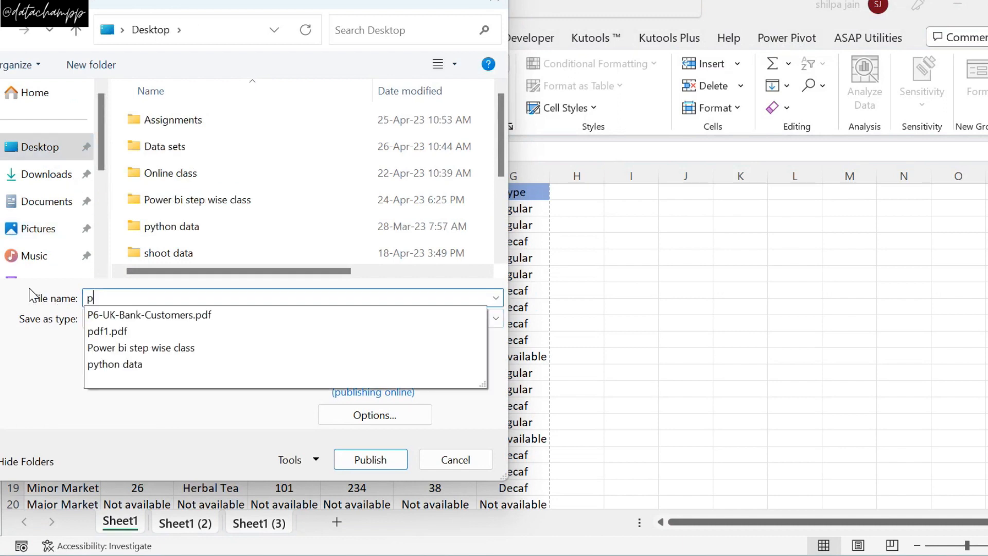
text(df2)
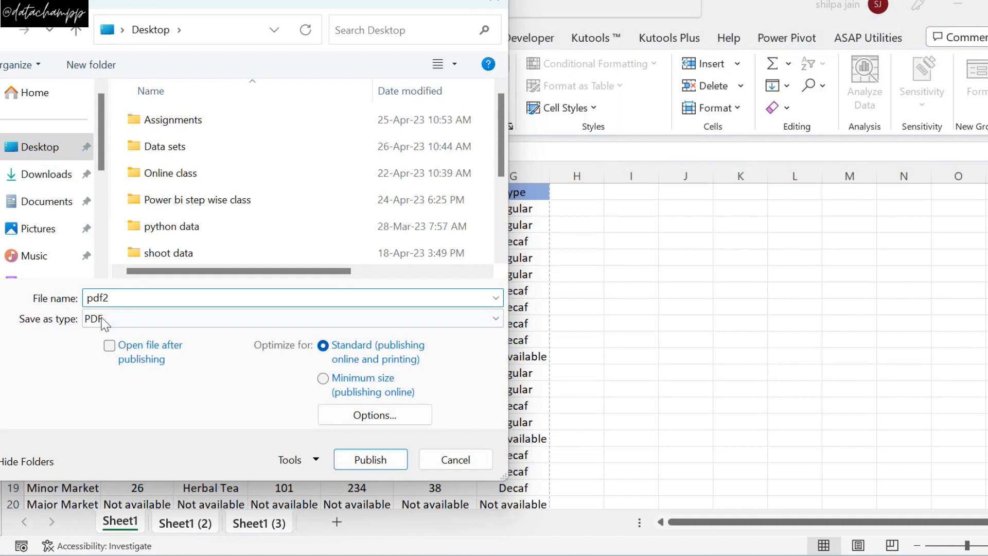
click(379, 466)
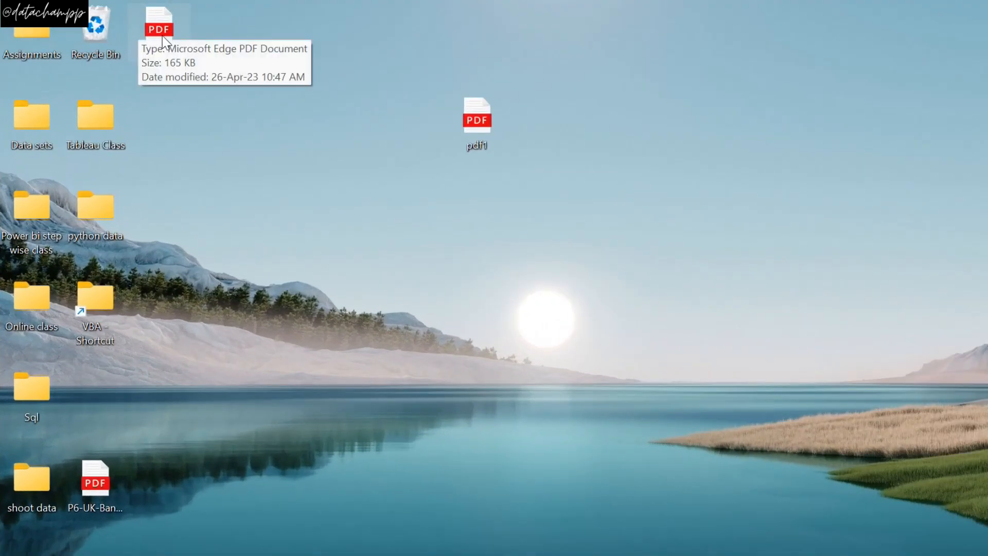
Open pdf2 from the desktop and look through its pages from beginning to end
double_click(162, 35)
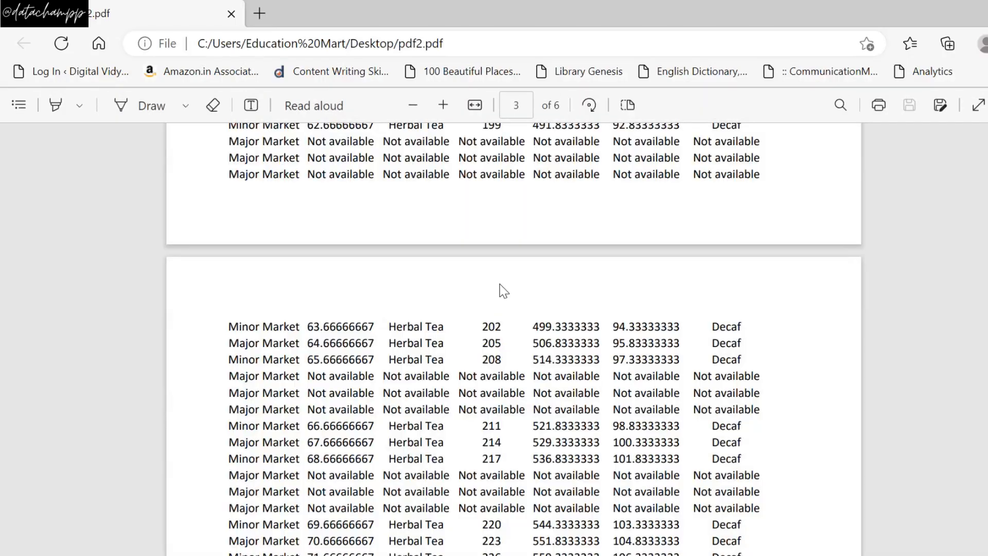
scroll(502, 290, down, 5)
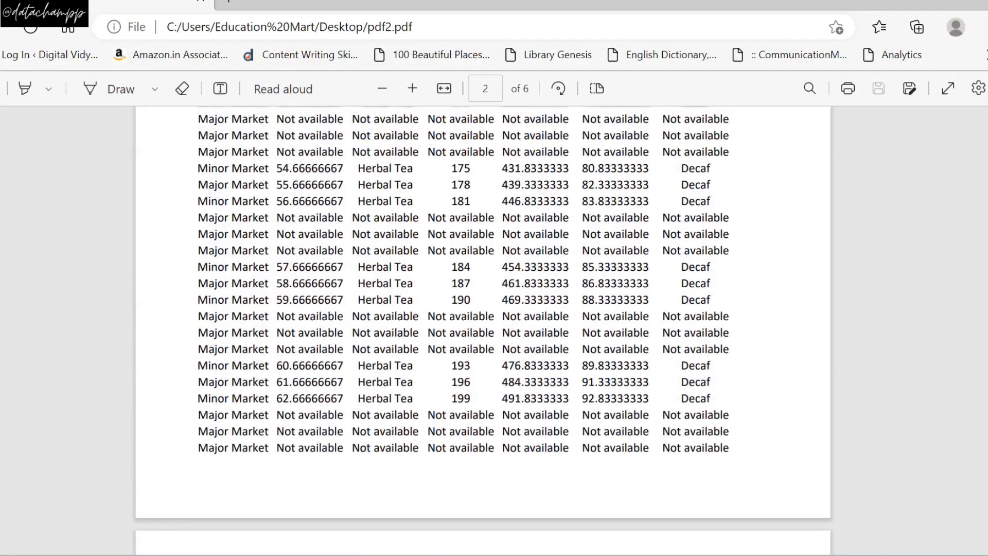
scroll(554, 386, up, 15)
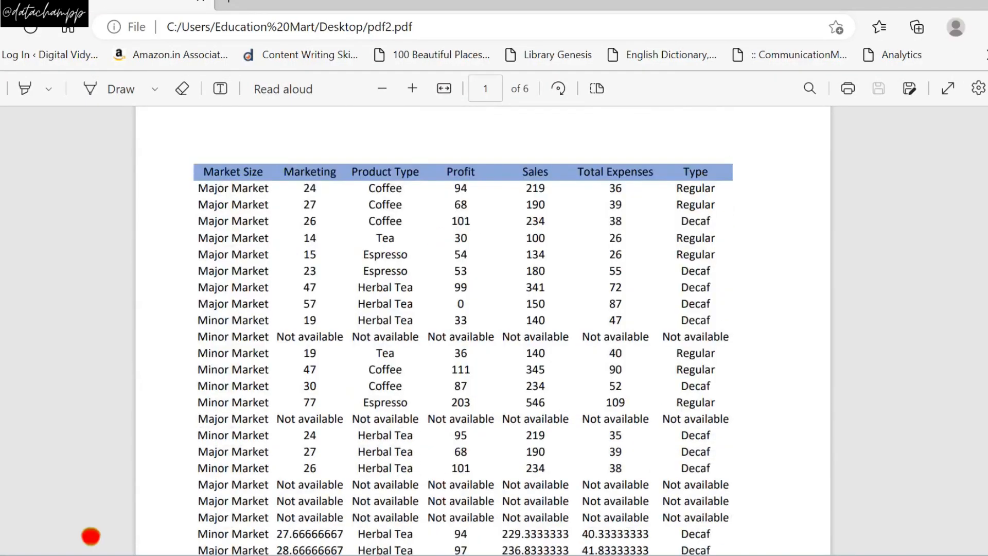
scroll(482, 329, down, 20)
scroll(482, 329, down, 10)
scroll(483, 330, up, 20)
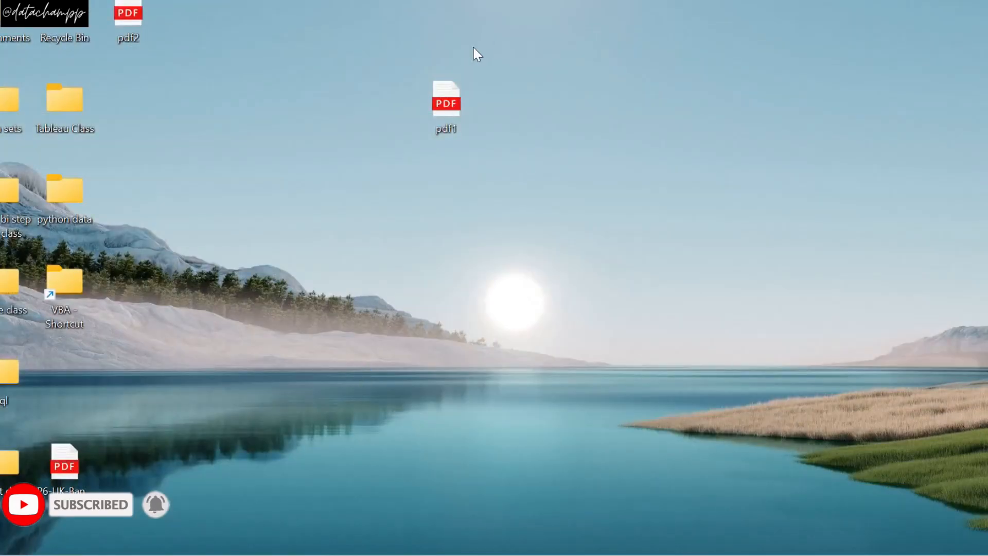
drag(474, 47, 343, 277)
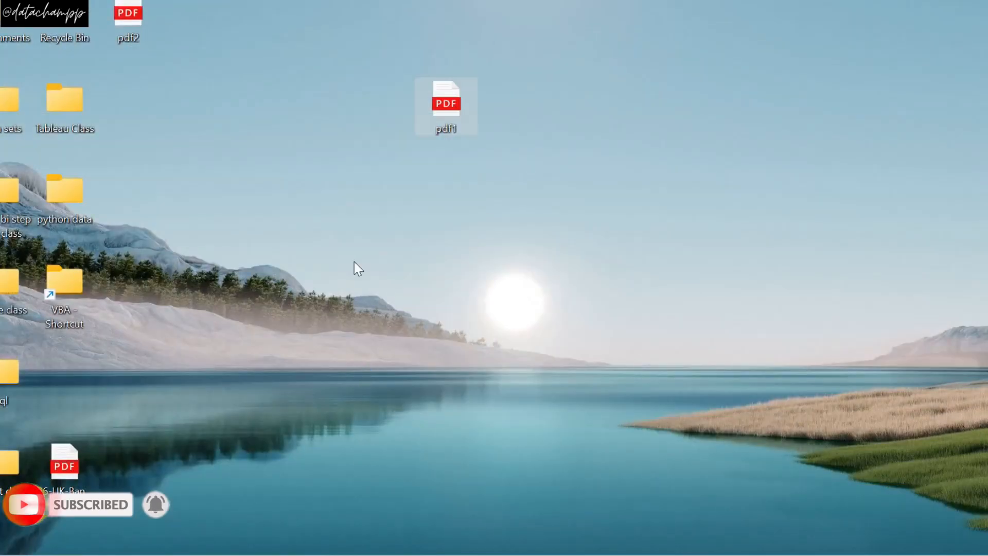
drag(437, 27, 508, 170)
drag(187, 1, 106, 77)
Switch to a blank Excel workbook and select cell A1
click(521, 496)
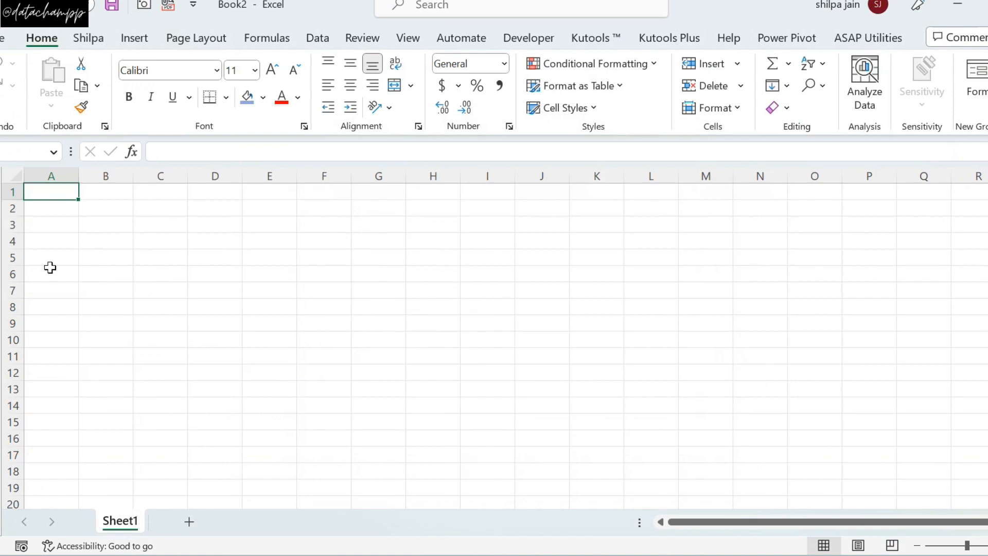
click(64, 211)
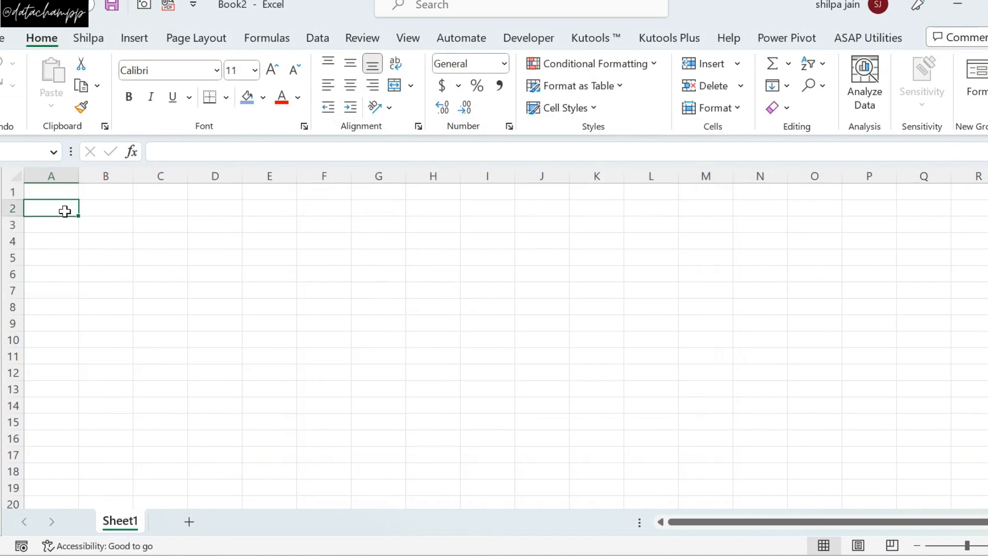
click(65, 199)
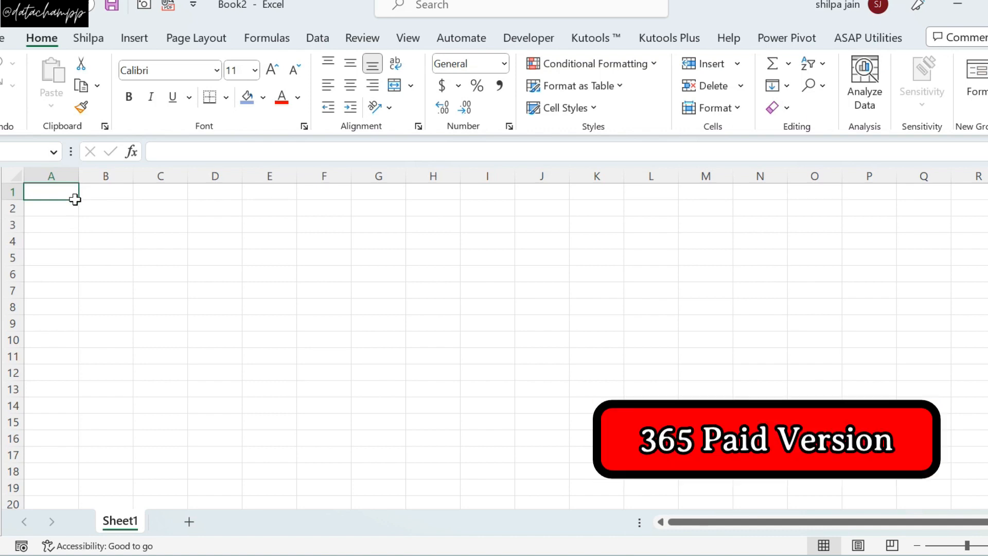
Get data from a PDF file, importing P6-UK-Bank-Customers from the Desktop folder
click(316, 42)
click(19, 107)
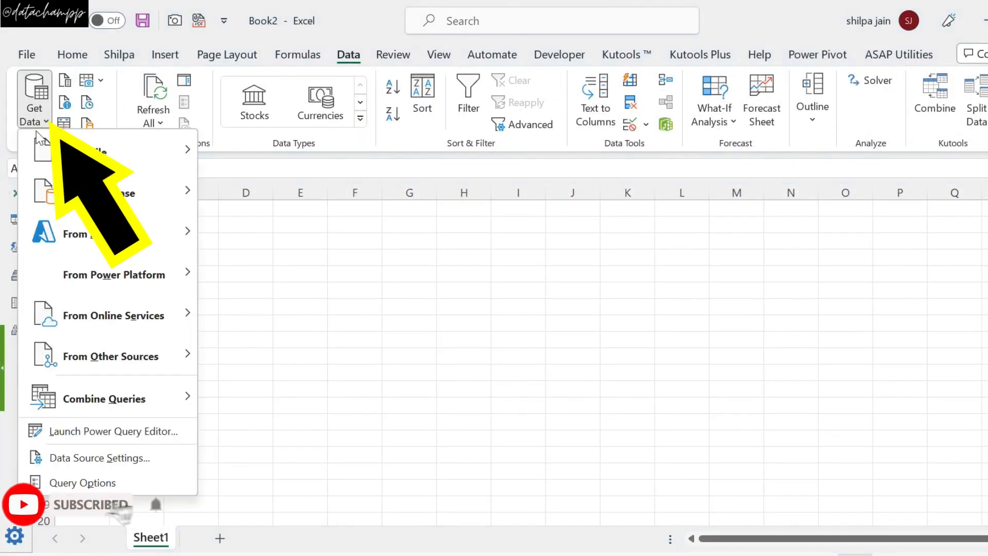
mouse_move(72, 143)
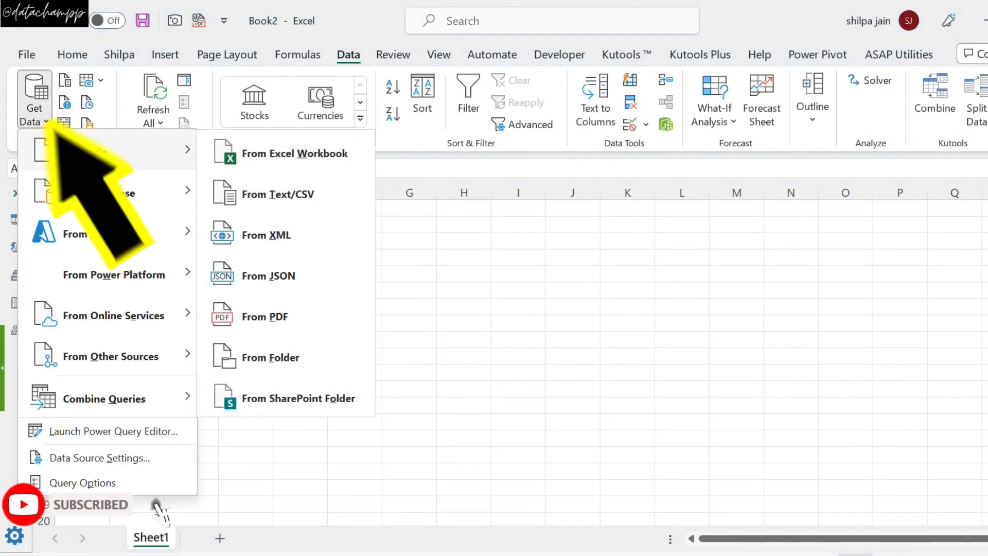
click(316, 330)
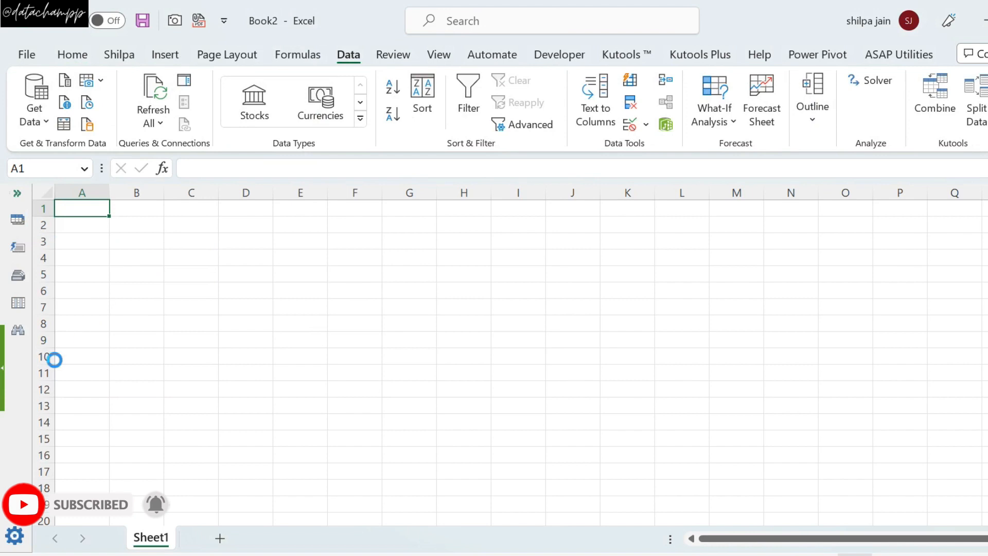
scroll(57, 139, up, 3)
click(59, 136)
scroll(220, 221, down, 2)
scroll(203, 318, down, 1)
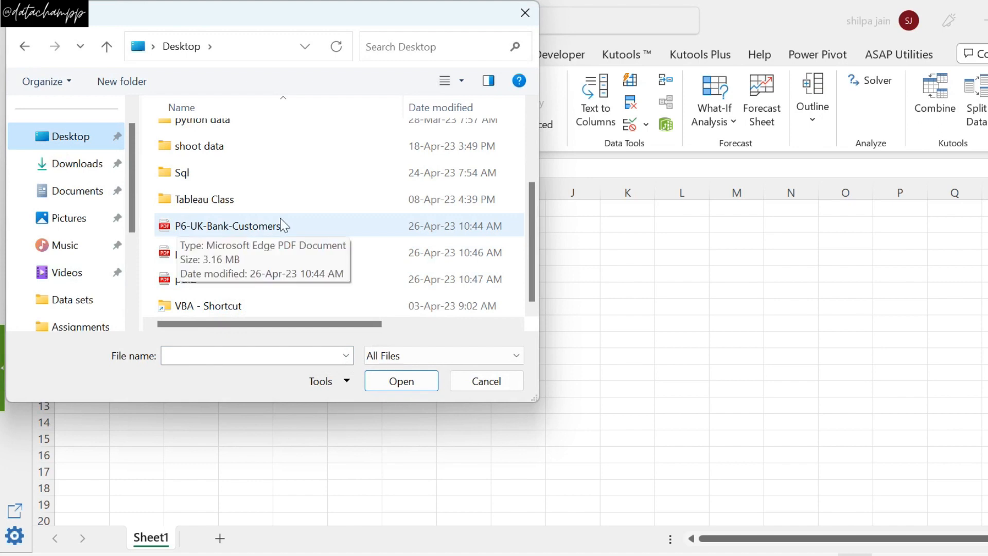
click(263, 234)
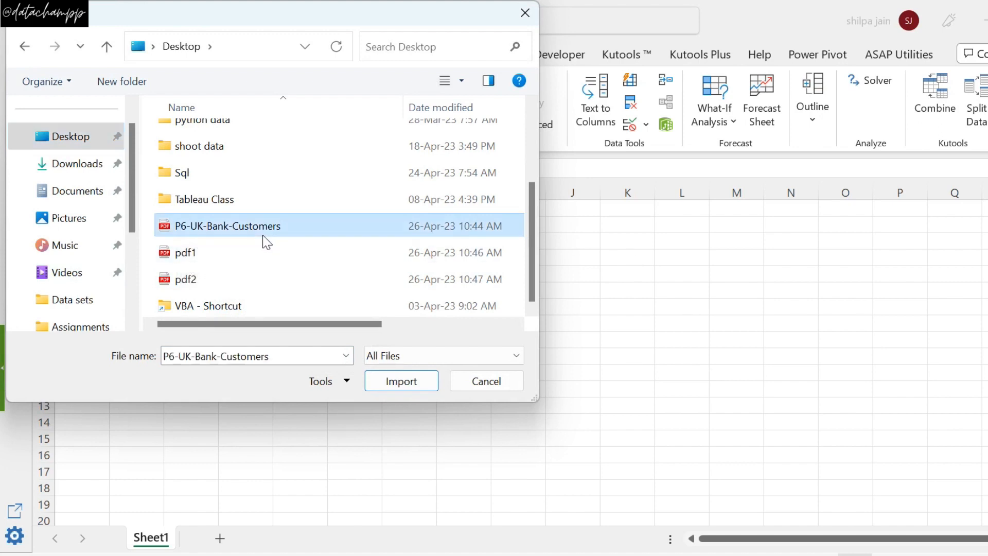
click(402, 380)
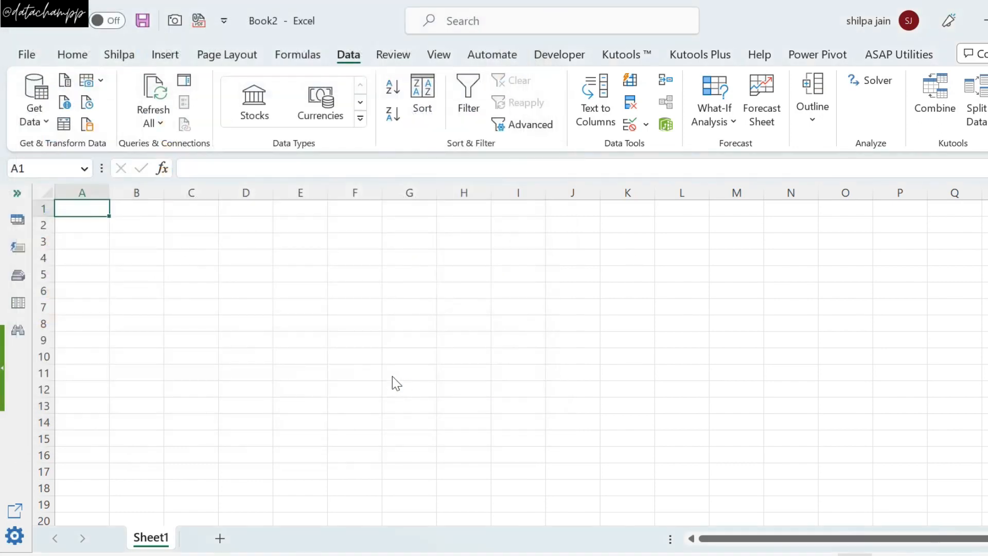
Enable selecting multiple items for the P6-UK-Bank-Customers PDF and choose Table001 through Table008
scroll(309, 309, down, 5)
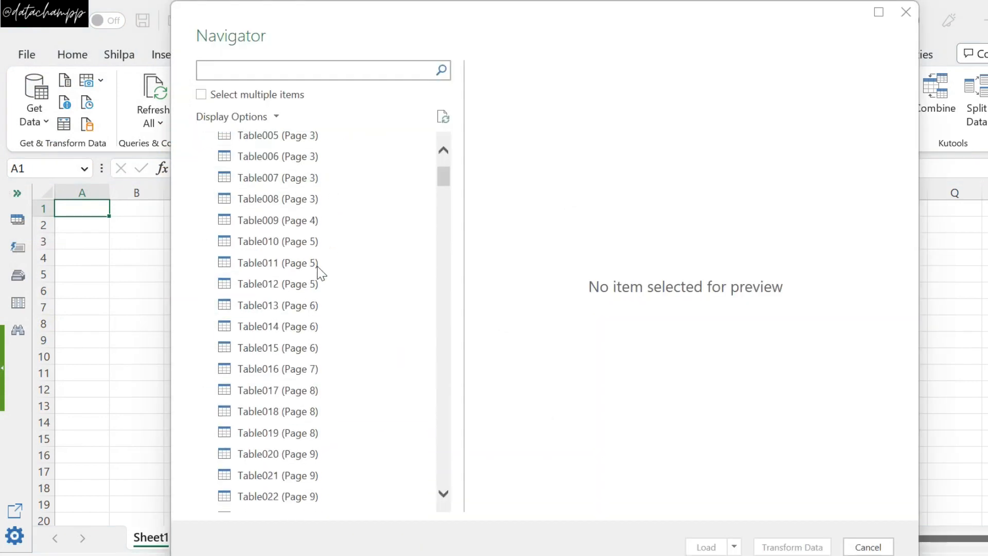
scroll(297, 316, down, 20)
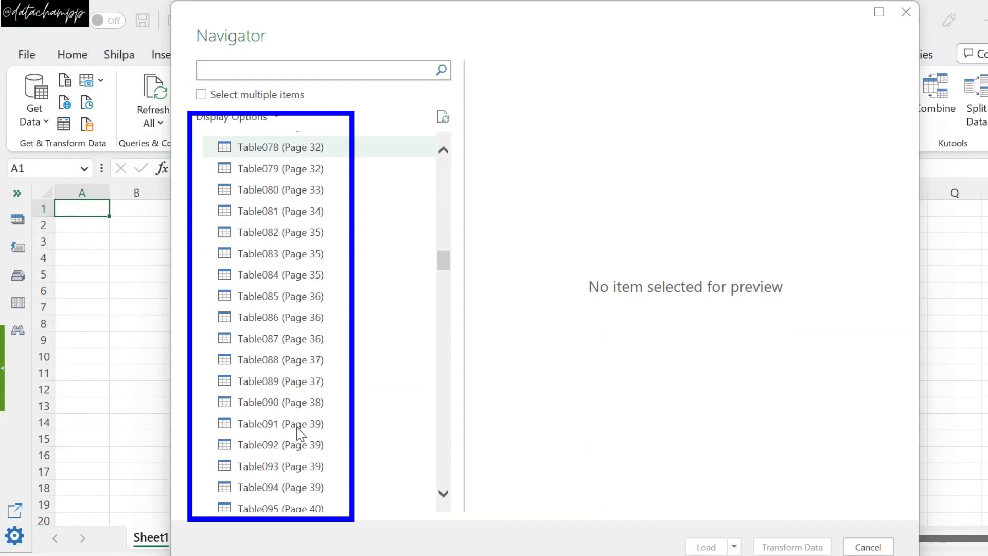
drag(442, 285, 470, 36)
click(204, 95)
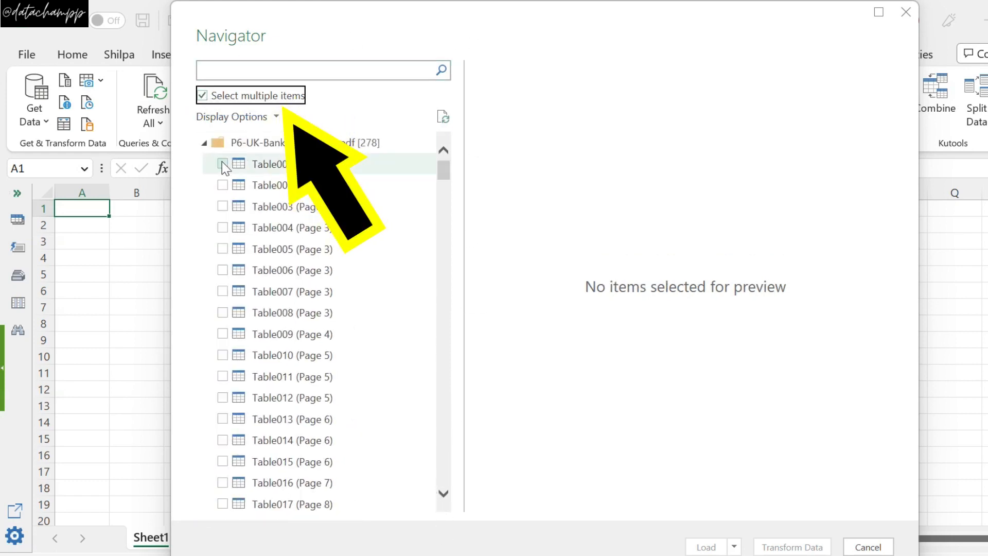
click(222, 164)
click(222, 186)
click(222, 206)
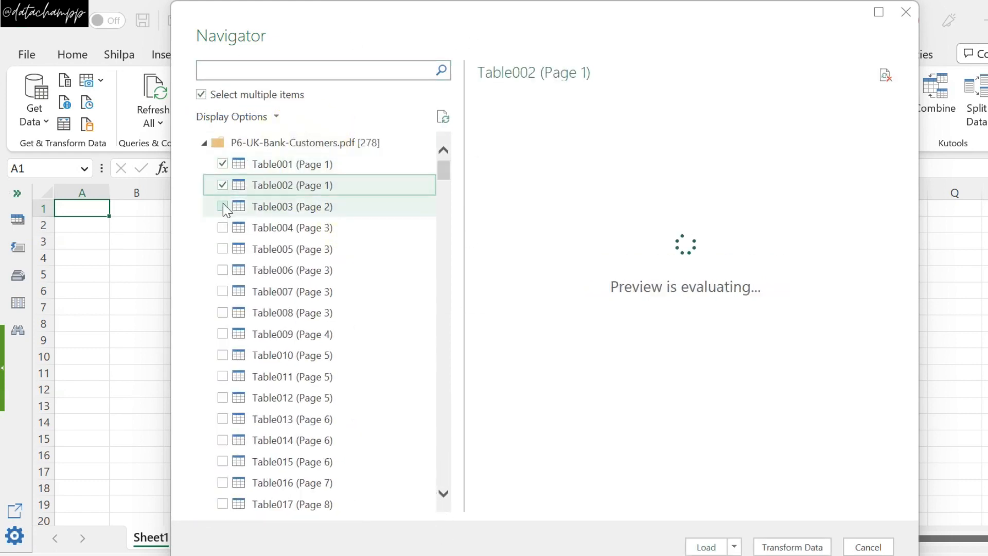
click(222, 229)
click(222, 249)
click(222, 270)
click(225, 292)
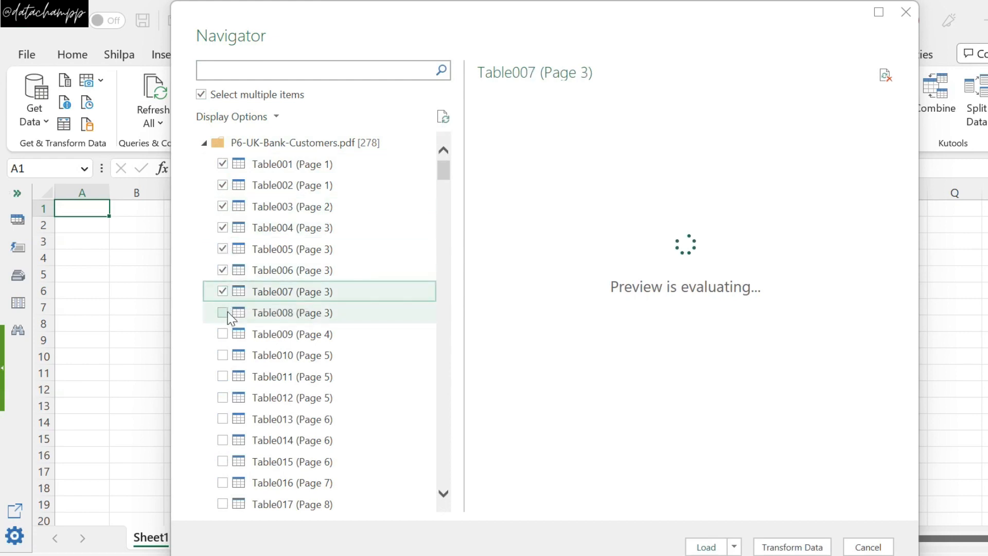
click(223, 313)
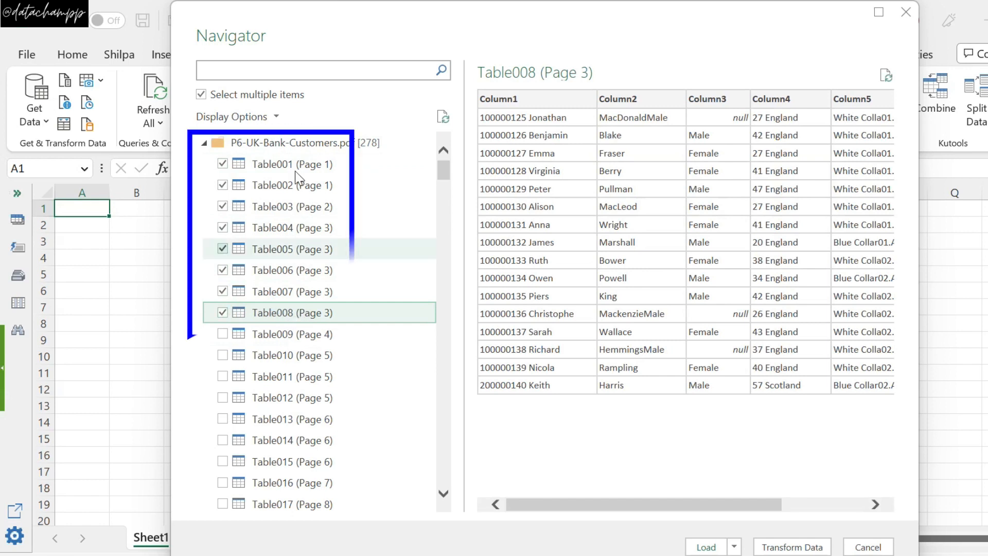
Preview the contents of Table001, Table002 and Table003 from the PDF
drag(597, 506, 600, 503)
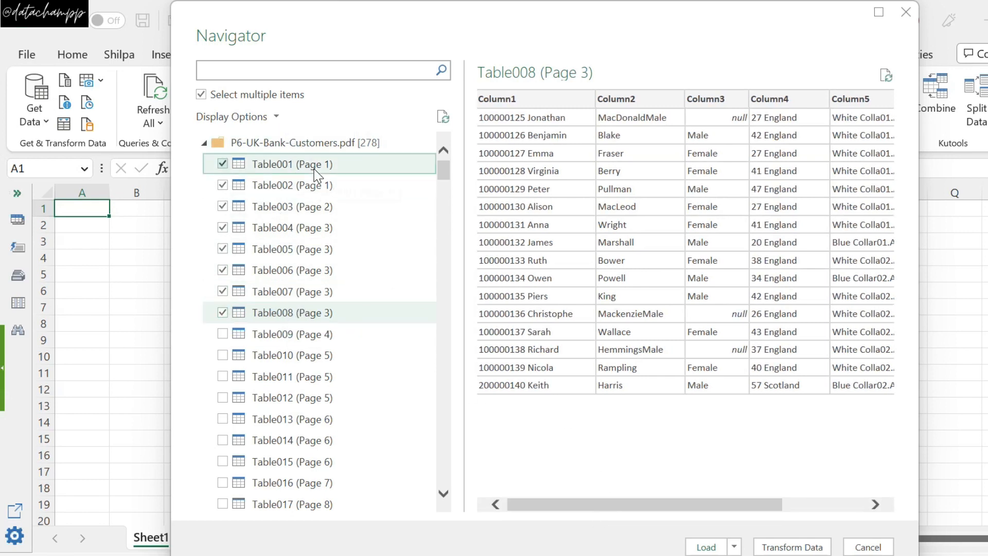
click(316, 169)
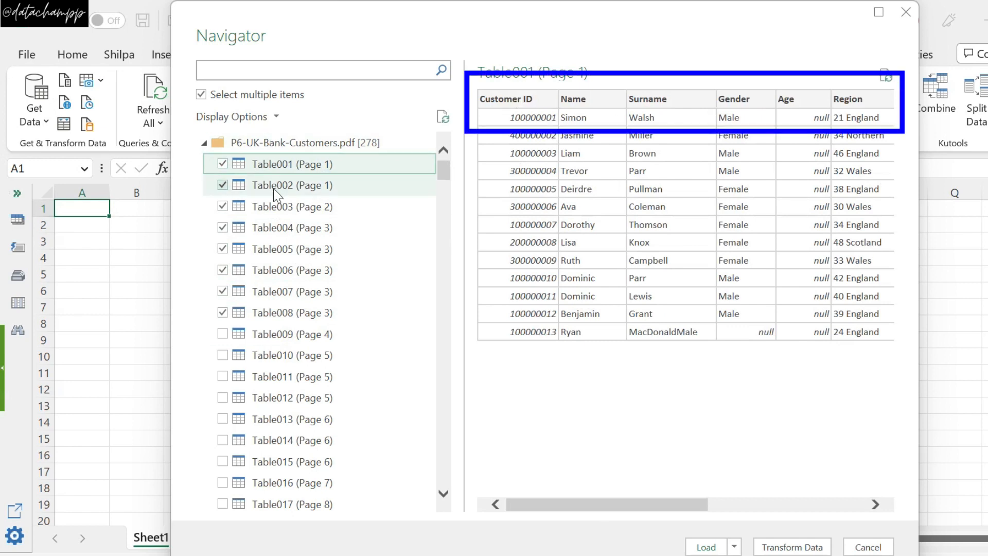
click(289, 186)
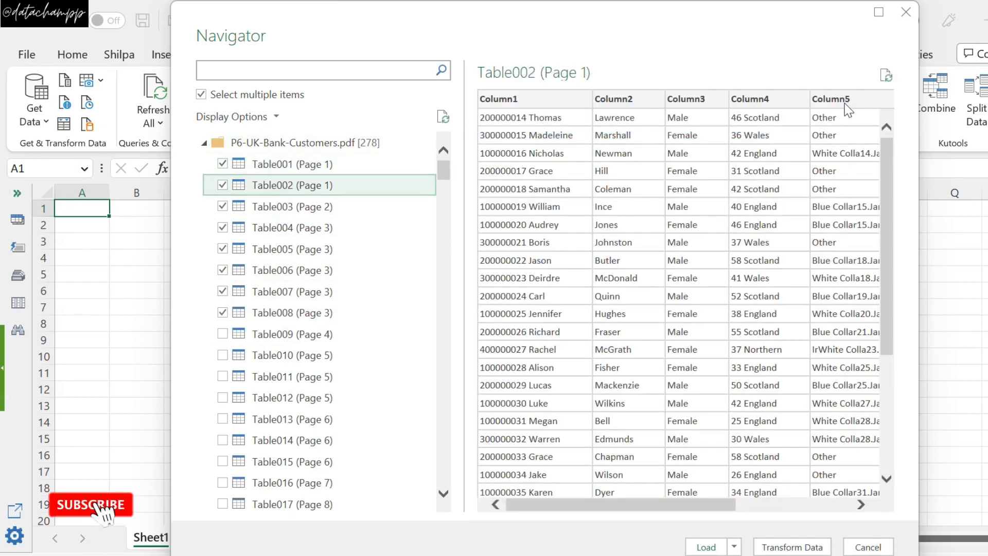
click(297, 212)
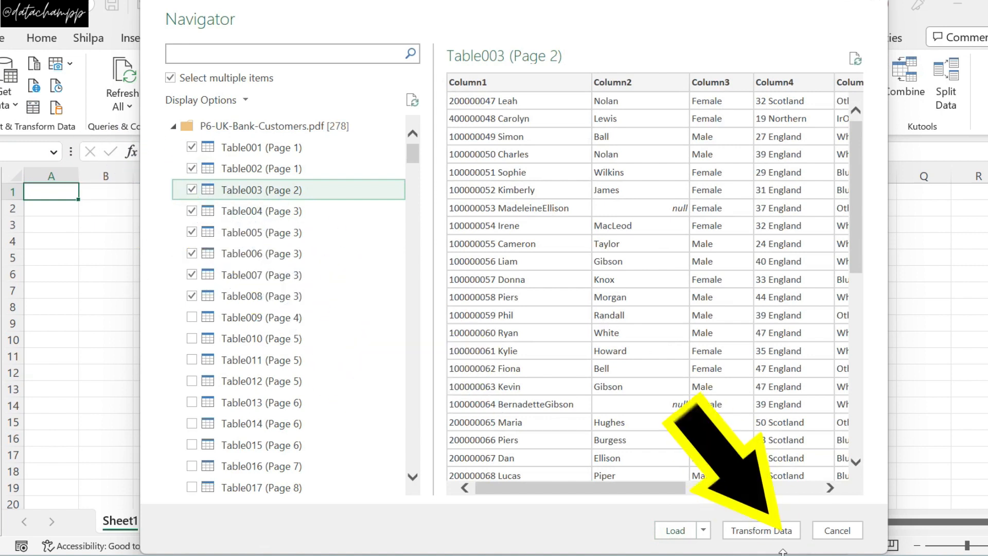
Open the selected tables for transformation in Power Query Editor and use Table001's headers as its first row
click(762, 530)
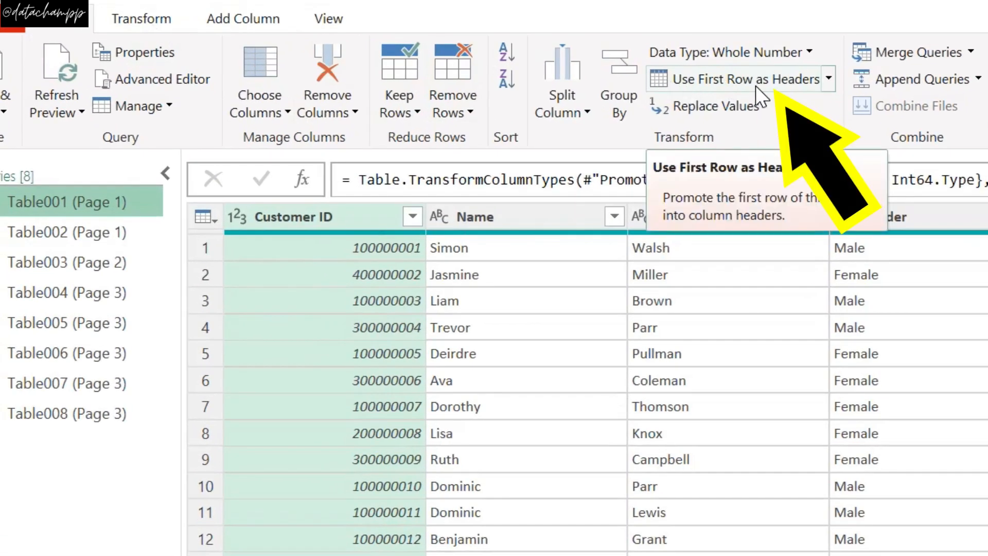
click(832, 77)
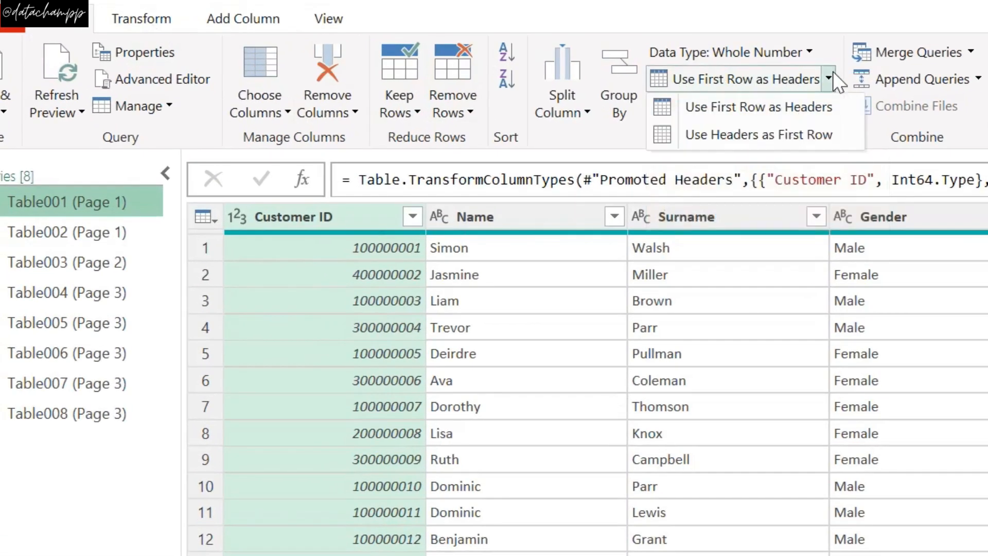
click(780, 137)
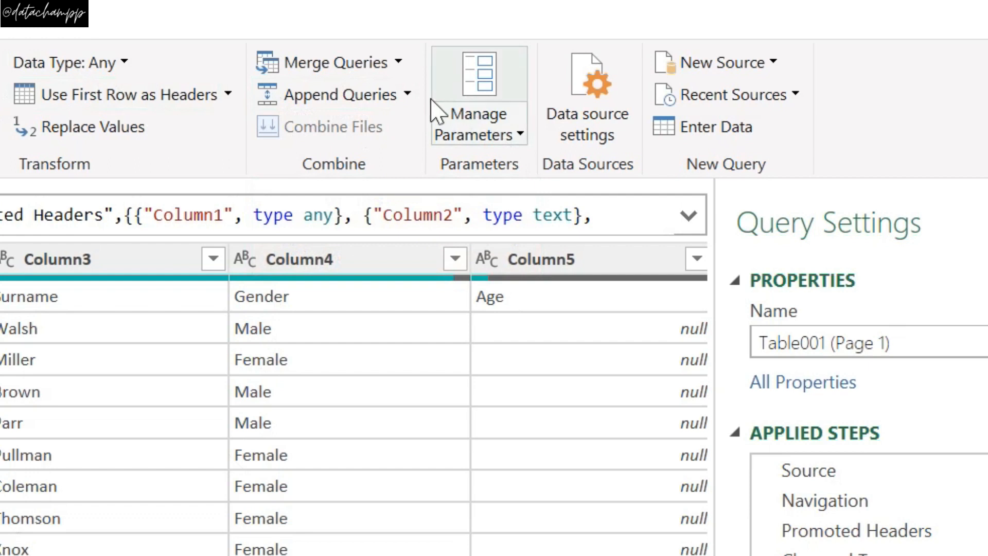
Append Table001 through Table008 as a new query using the three or more tables option
click(408, 94)
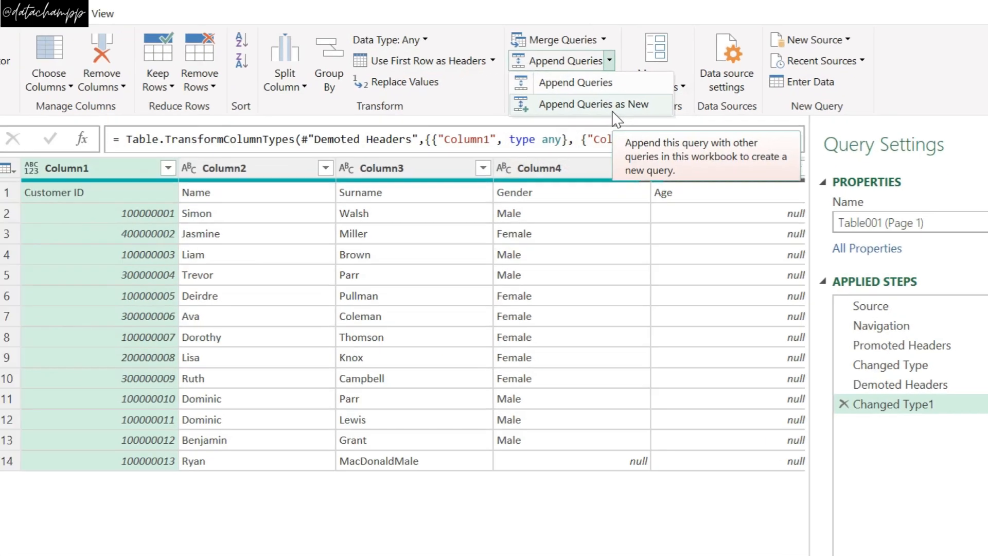
click(412, 163)
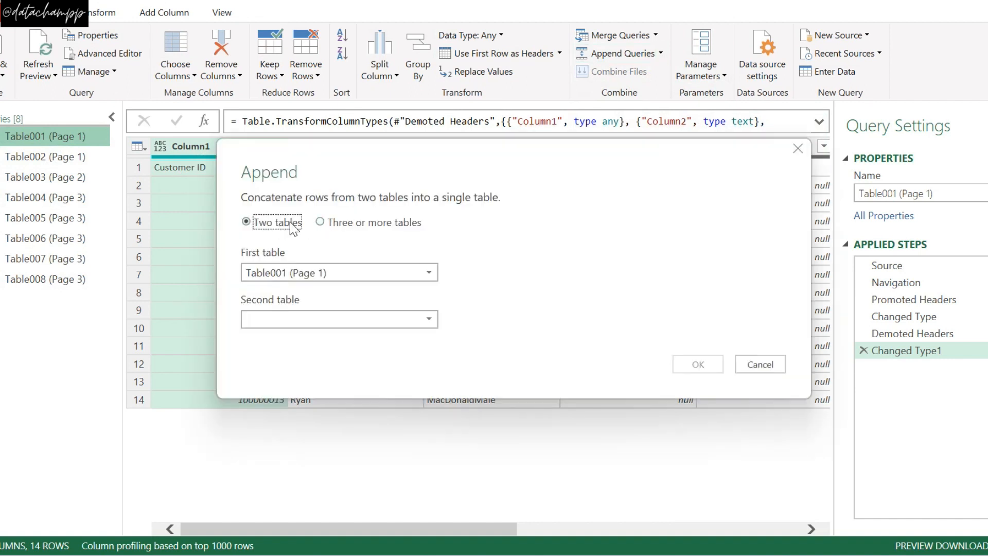
click(346, 224)
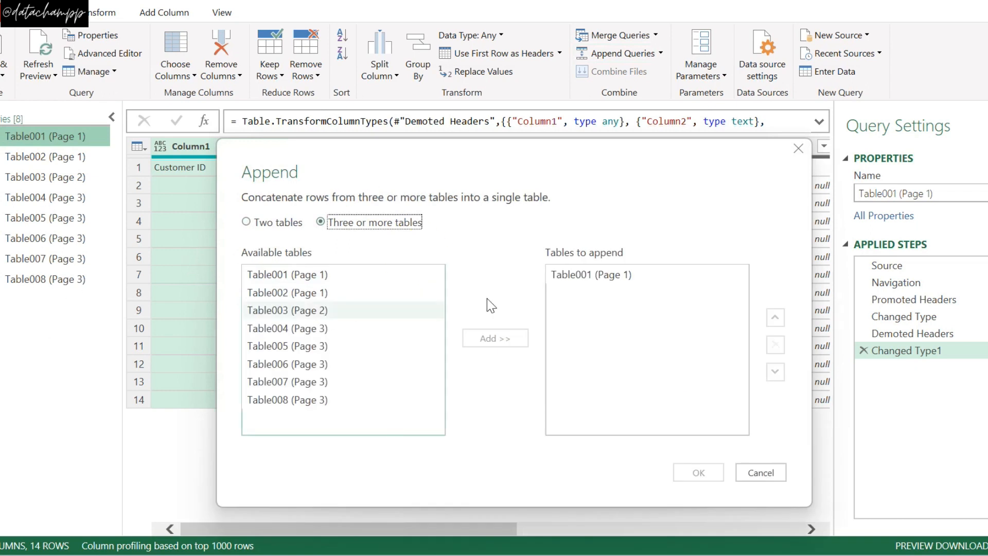
click(361, 293)
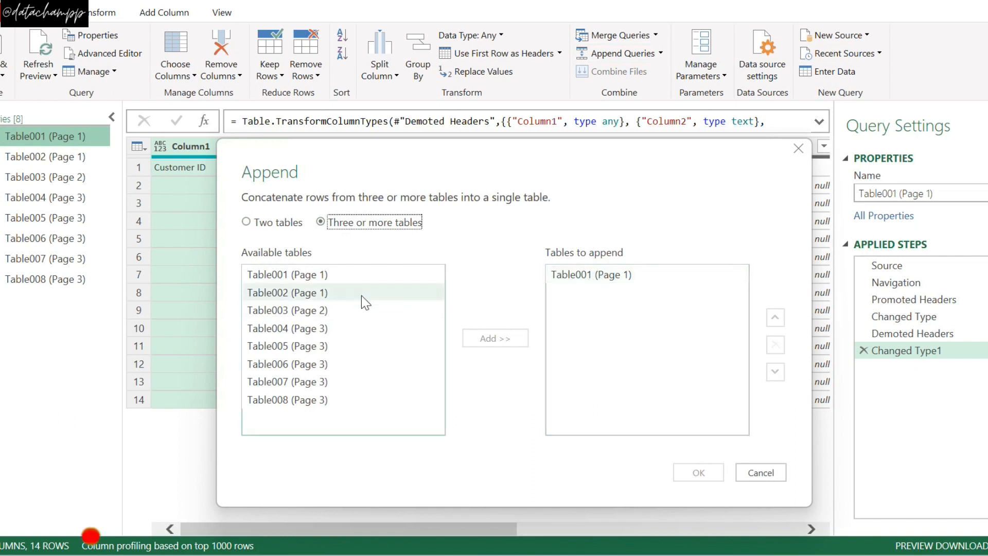
click(487, 340)
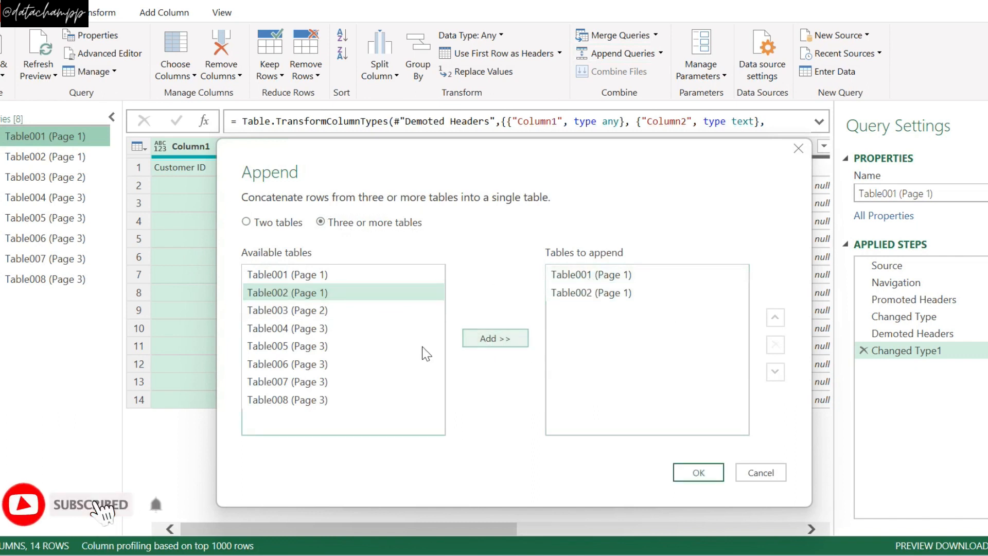
click(337, 311)
click(487, 341)
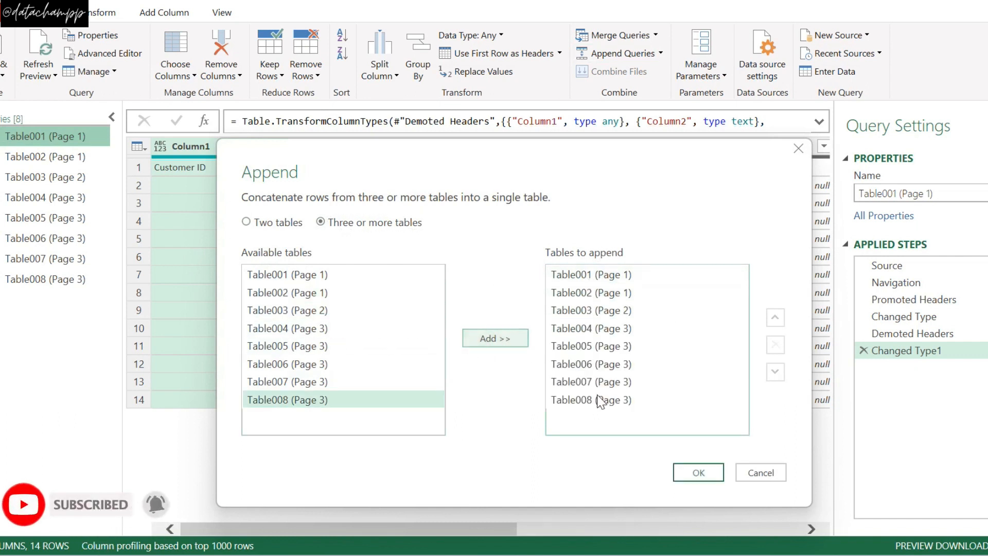
click(696, 473)
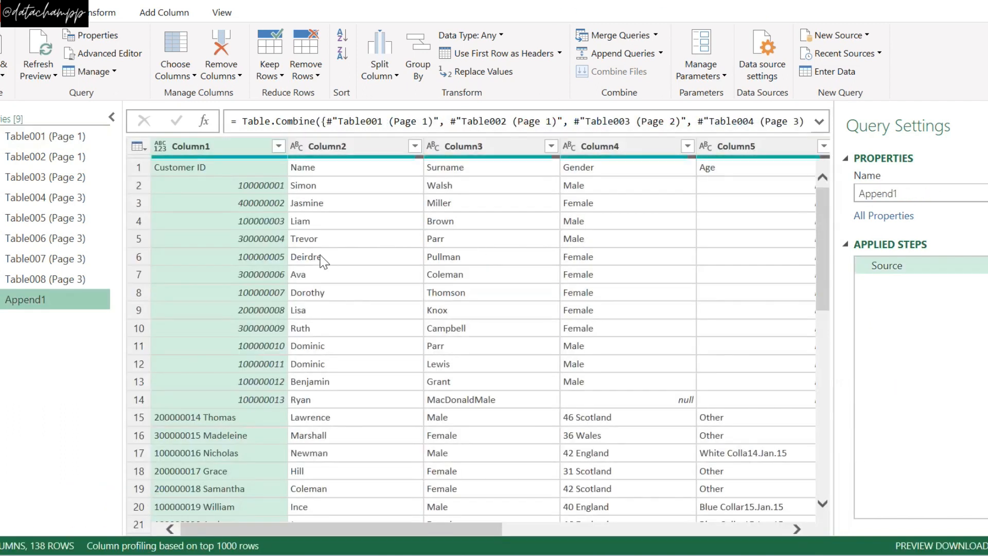
Look through the rows of the appended query and use its first row as headers
click(312, 328)
scroll(401, 345, down, 10)
scroll(432, 342, up, 10)
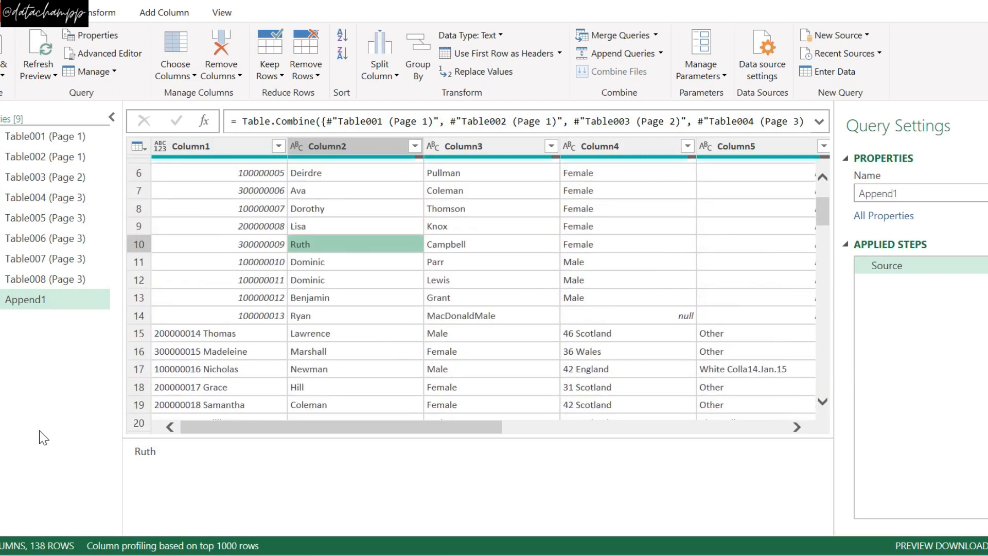
scroll(304, 206, up, 2)
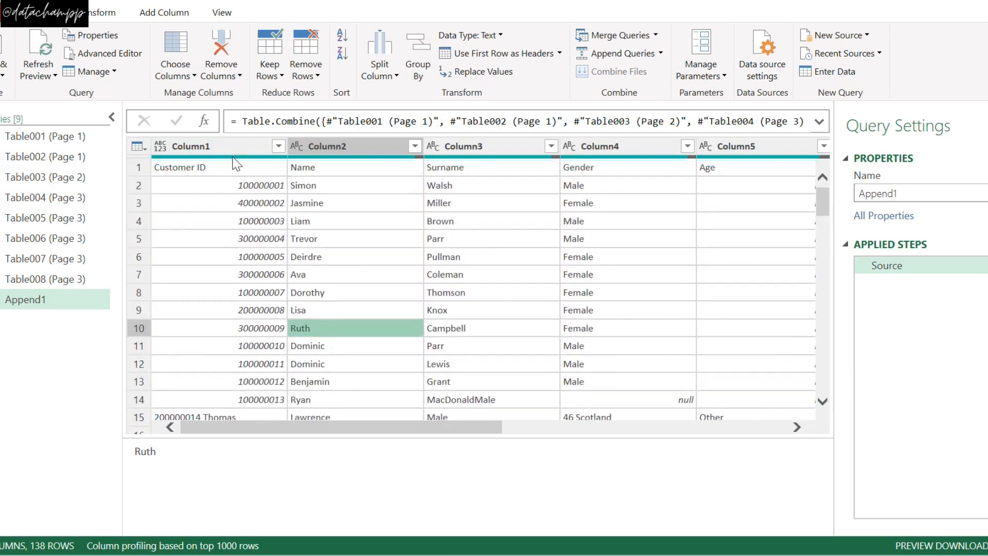
click(223, 170)
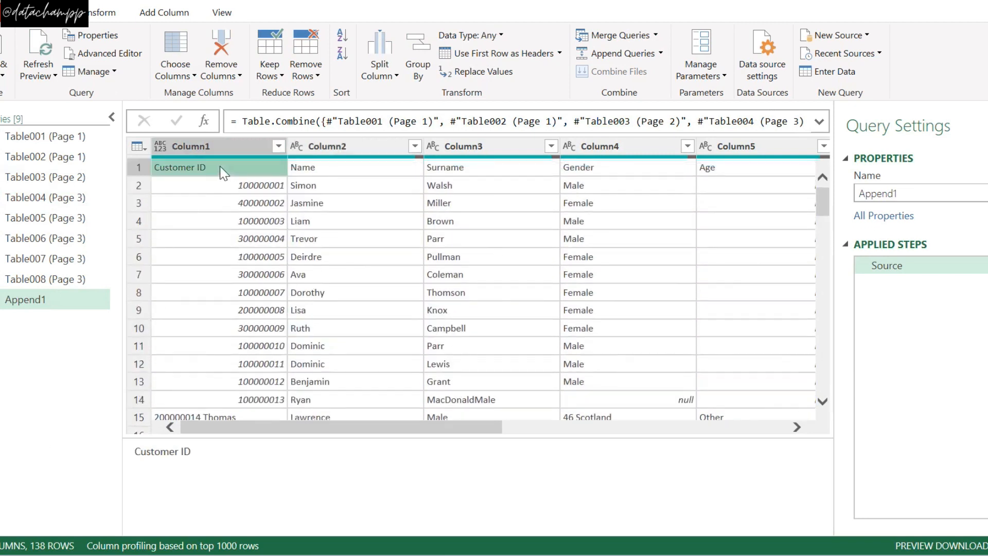
click(325, 169)
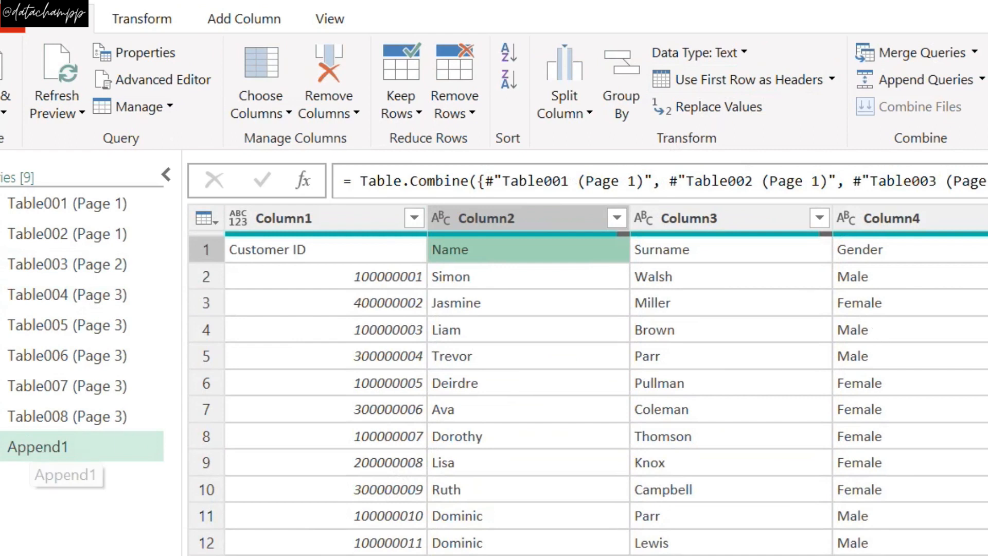
click(836, 84)
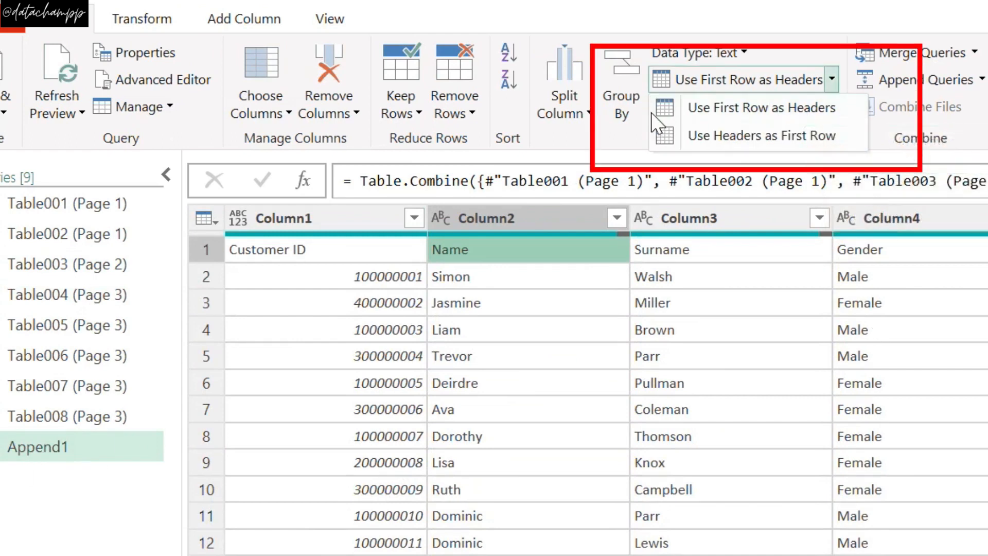
click(718, 108)
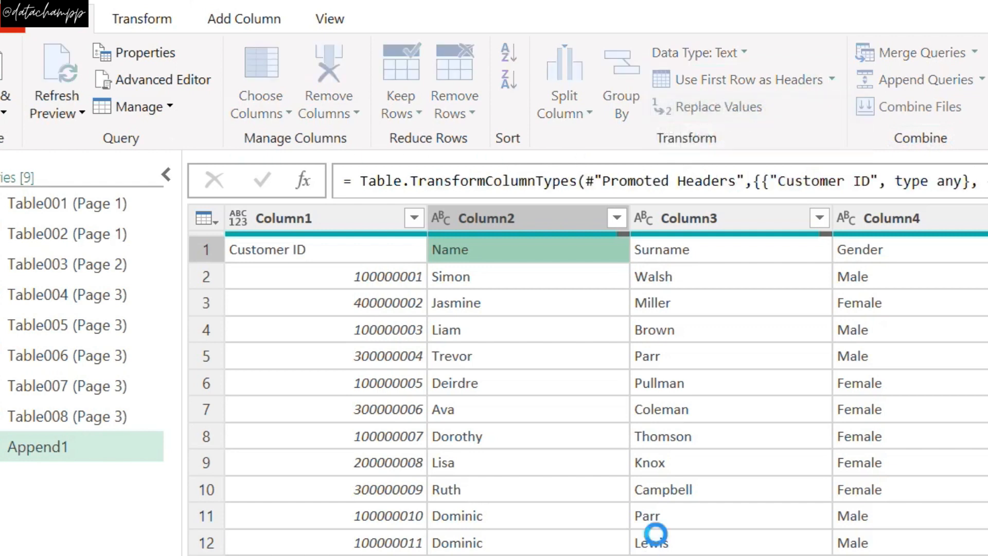
Sort the appended query by Customer ID in descending order and rename the query main table
click(347, 260)
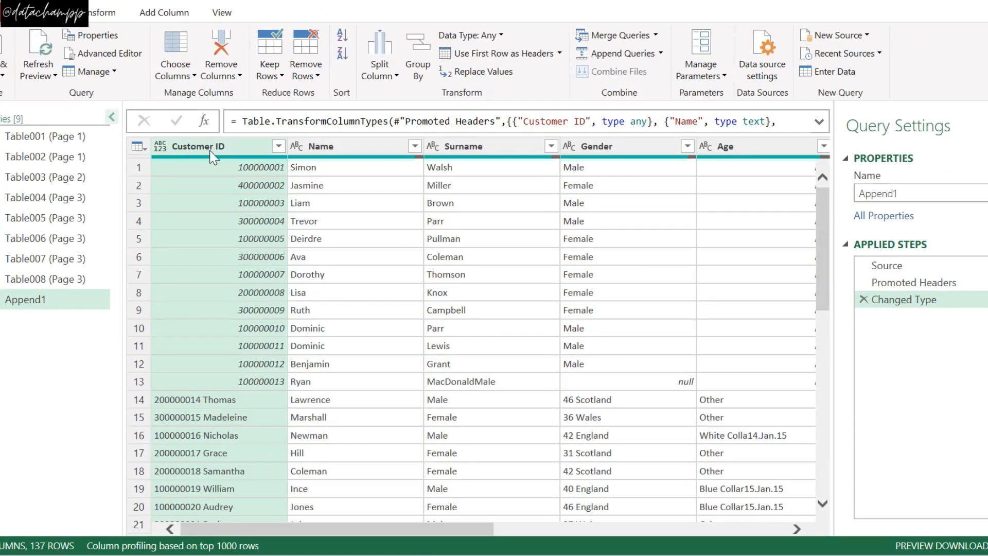
click(190, 185)
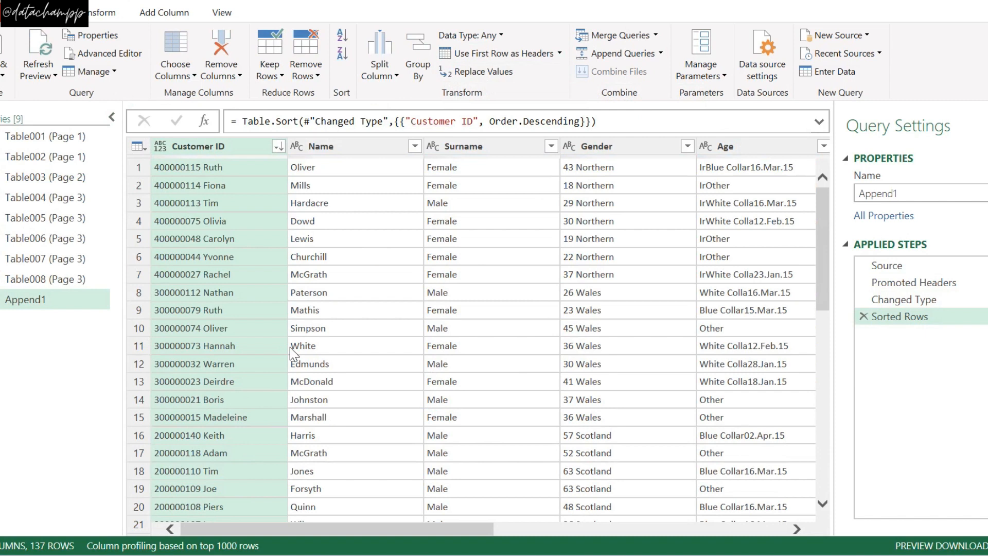
right_click(23, 298)
click(121, 303)
key(F2)
text(main tab)
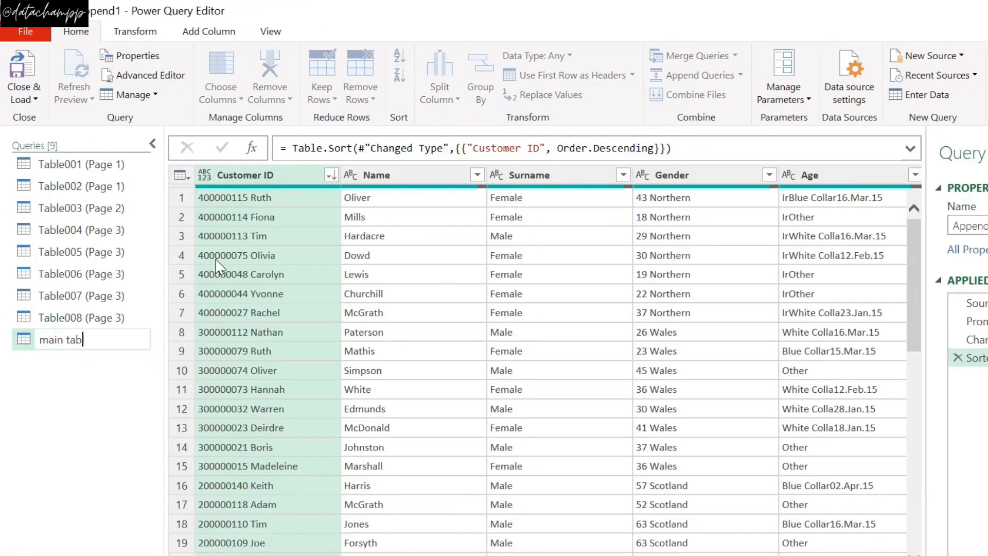
key(Return)
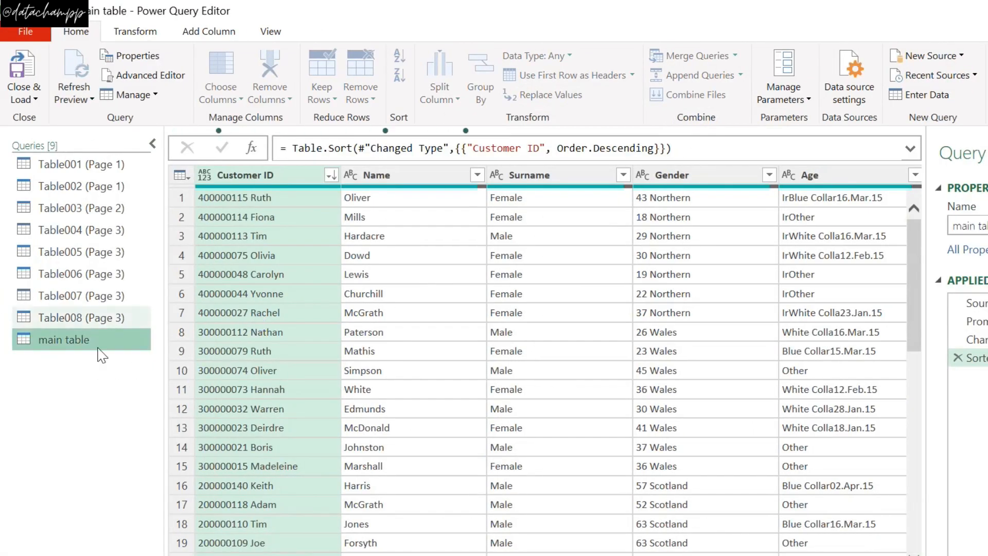
right_click(100, 349)
click(56, 381)
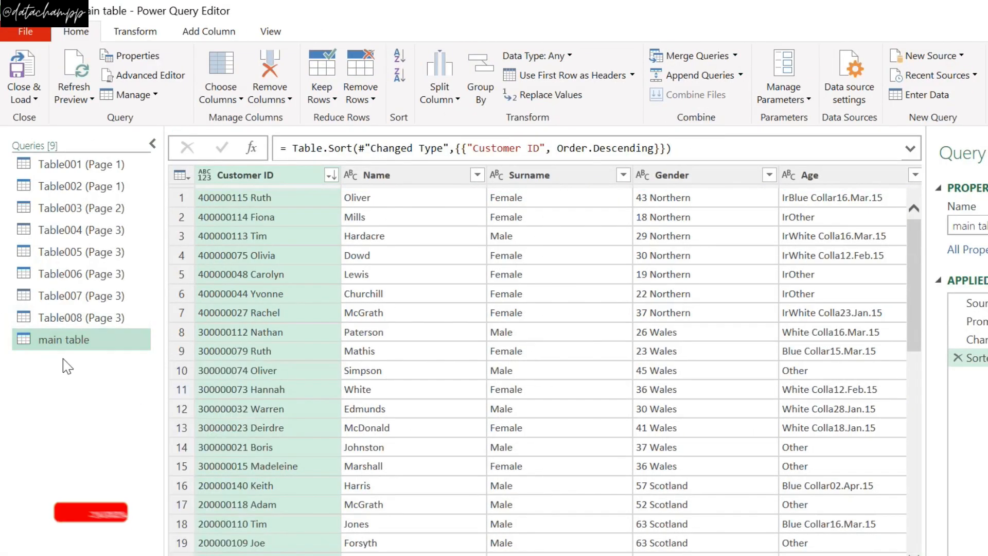
Close and load the queries into the workbook as tables on new worksheets
click(34, 95)
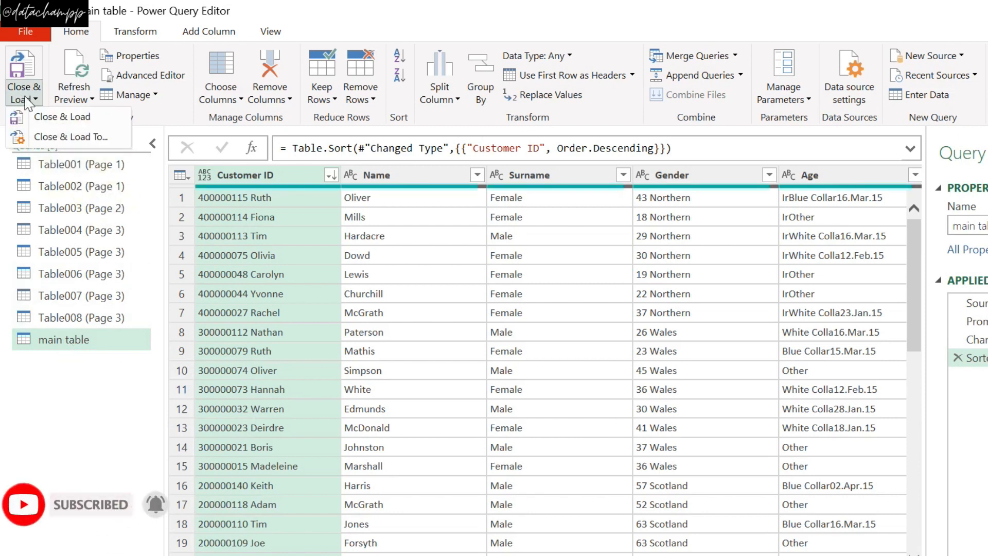
click(62, 136)
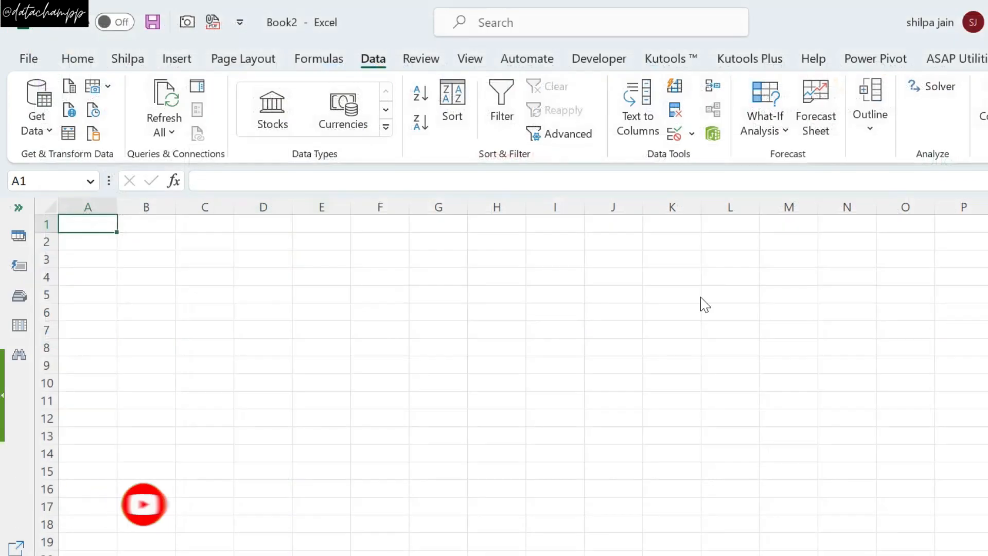
click(491, 175)
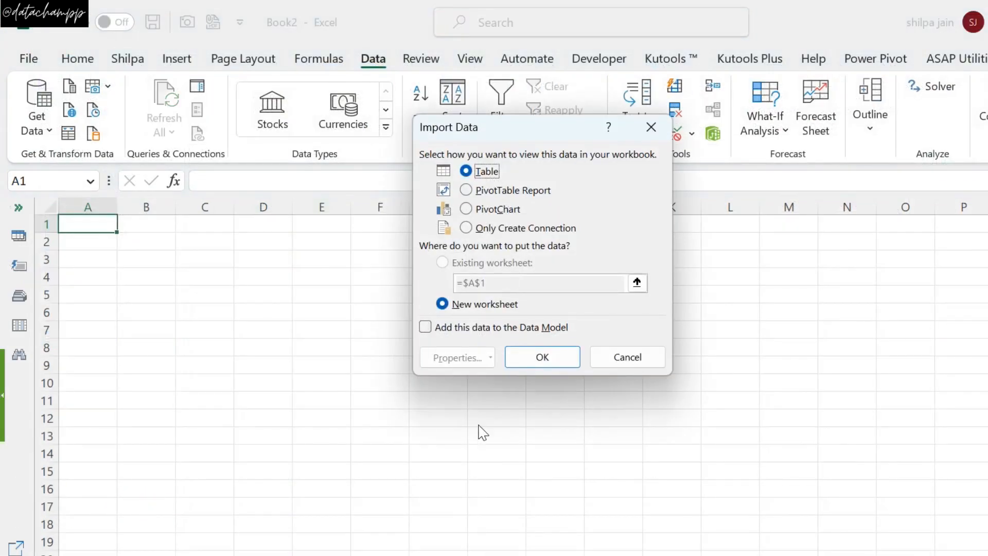
click(541, 356)
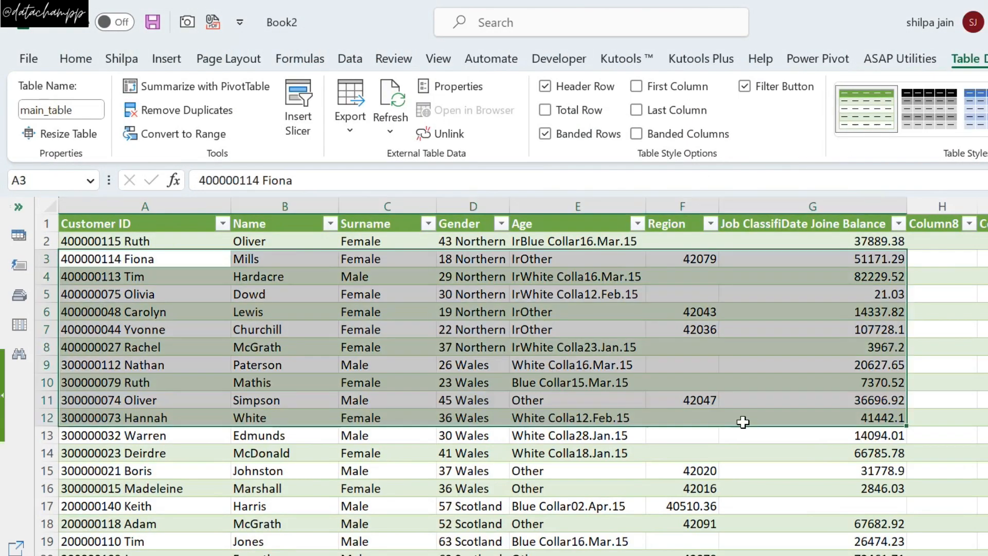
Switch from Excel to the desktop, open the P6-UK-Bank-Customers PDF and copy all of its content
click(686, 385)
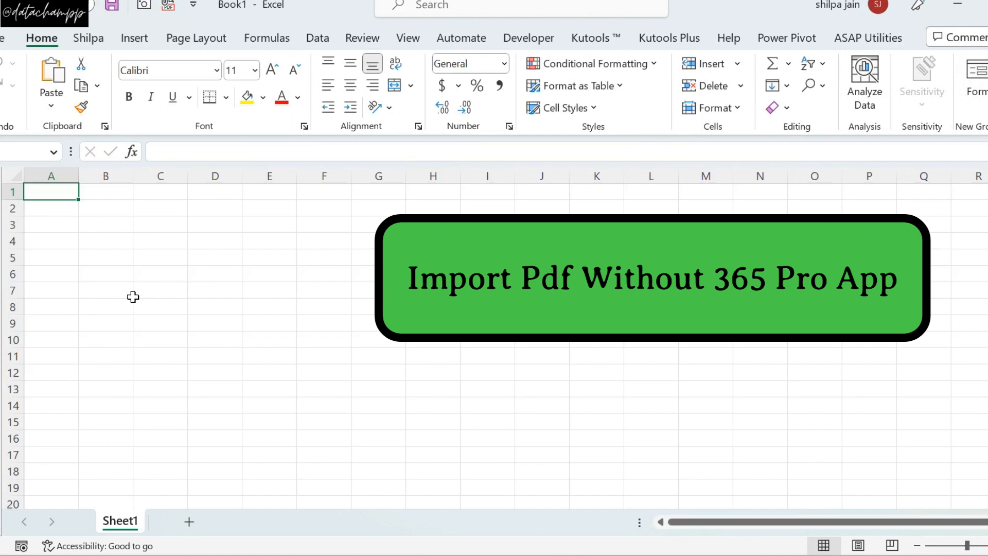
click(960, 8)
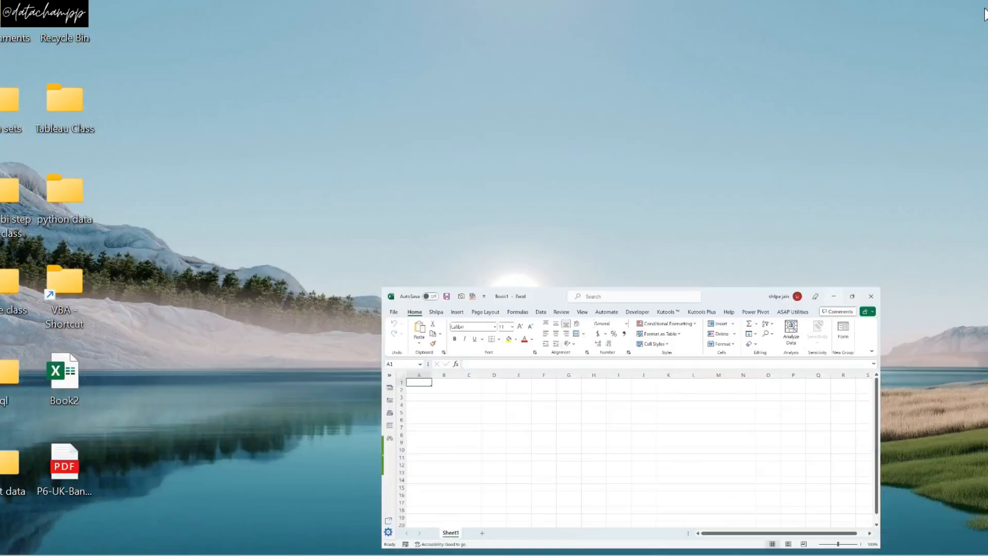
double_click(88, 463)
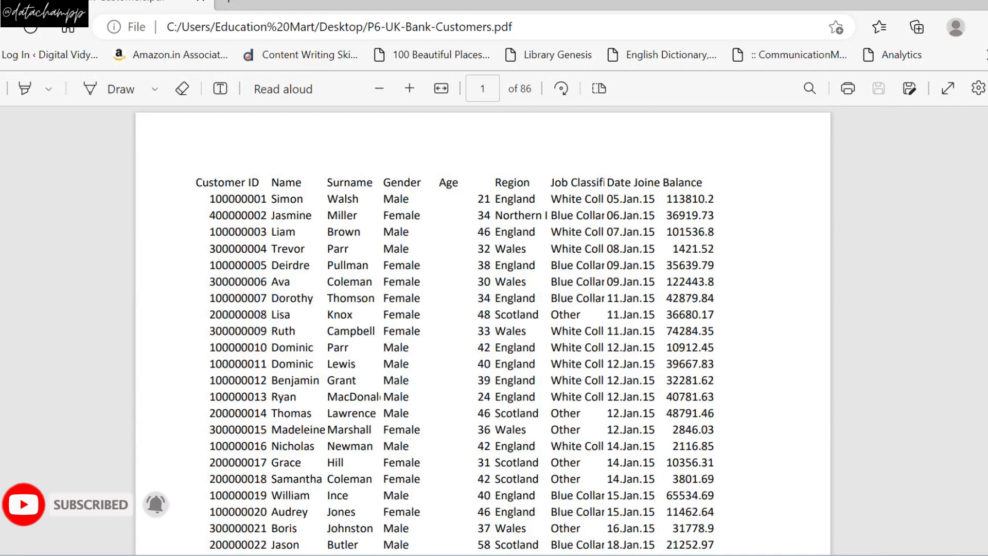
key(ctrl+a)
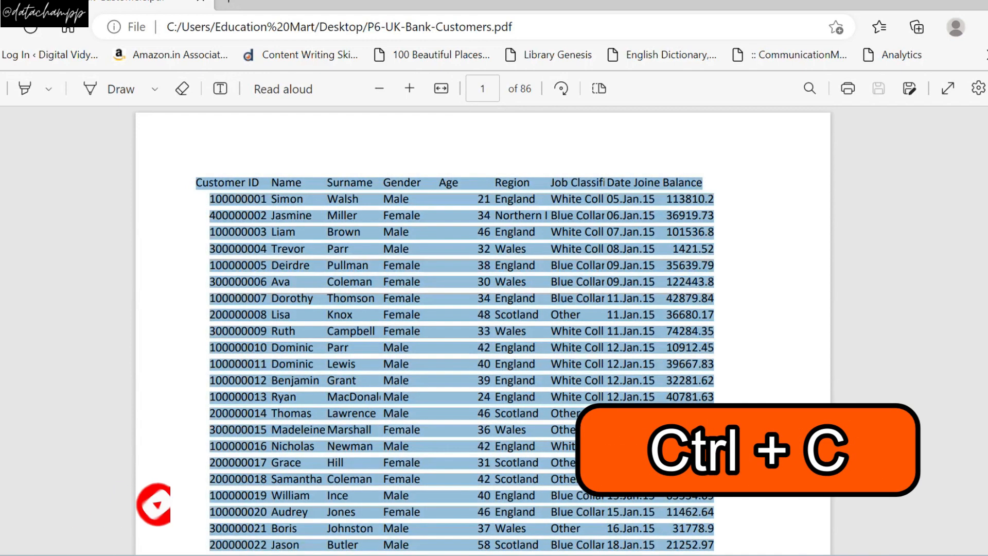
Open Notepad and paste the copied PDF text into a document
key(super)
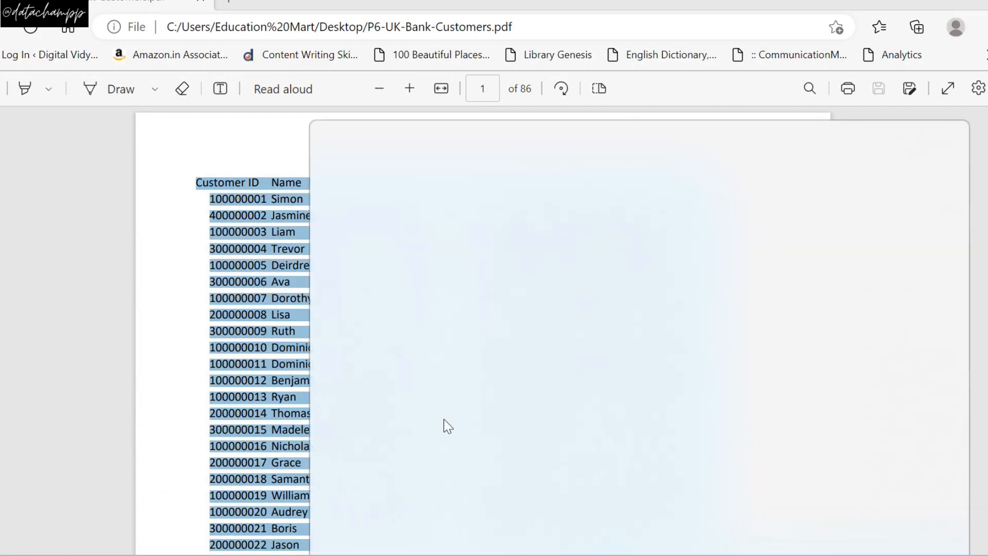
click(404, 103)
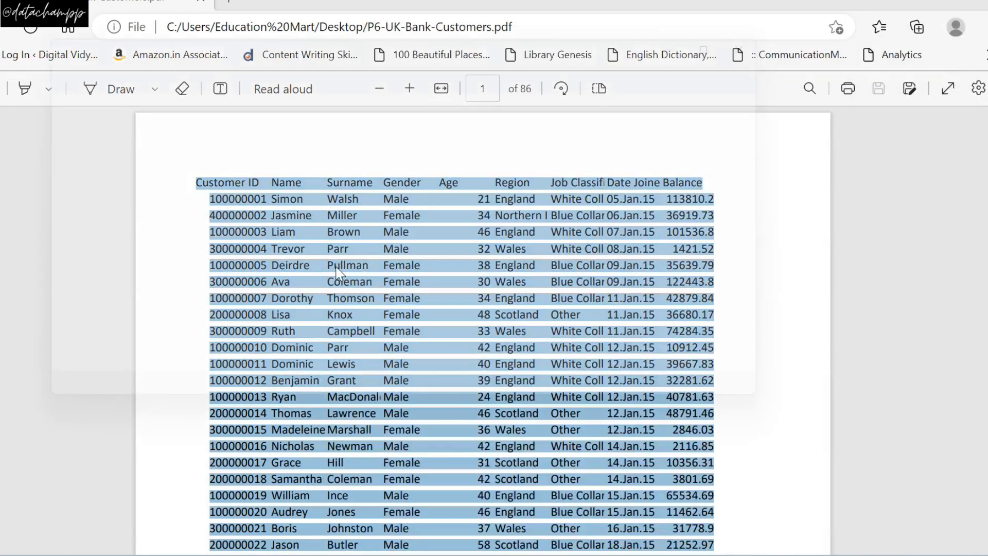
key(ctrl+v)
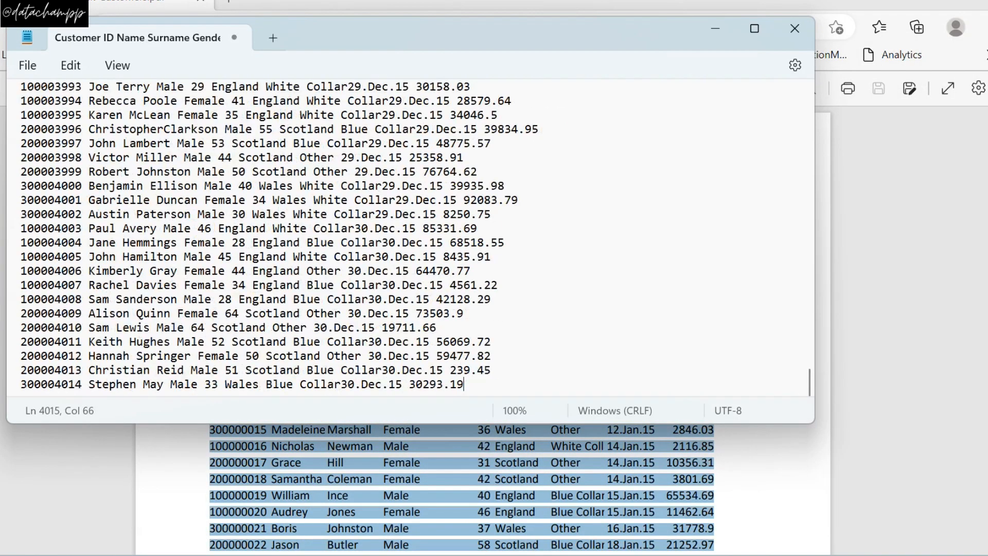
Save the pasted text on the Desktop as pdf new, close Notepad and return to the blank Book1 workbook in Excel
click(27, 66)
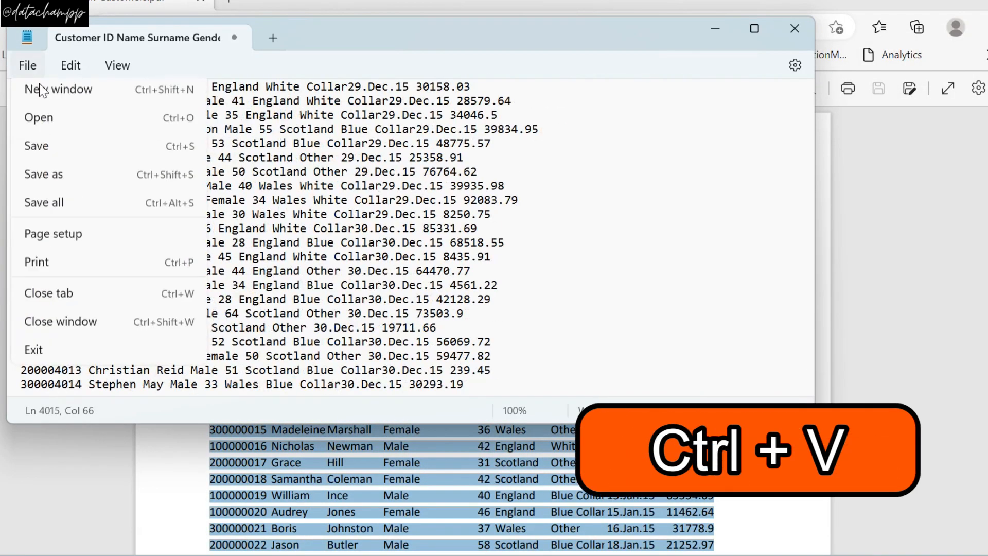
click(39, 181)
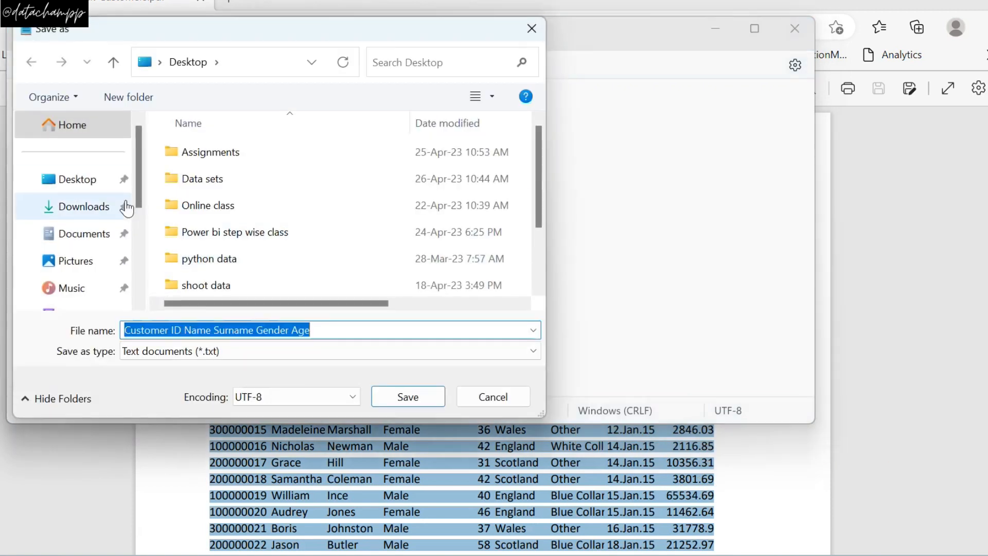
click(97, 186)
triple_click(337, 330)
text(pdf new)
key(Return)
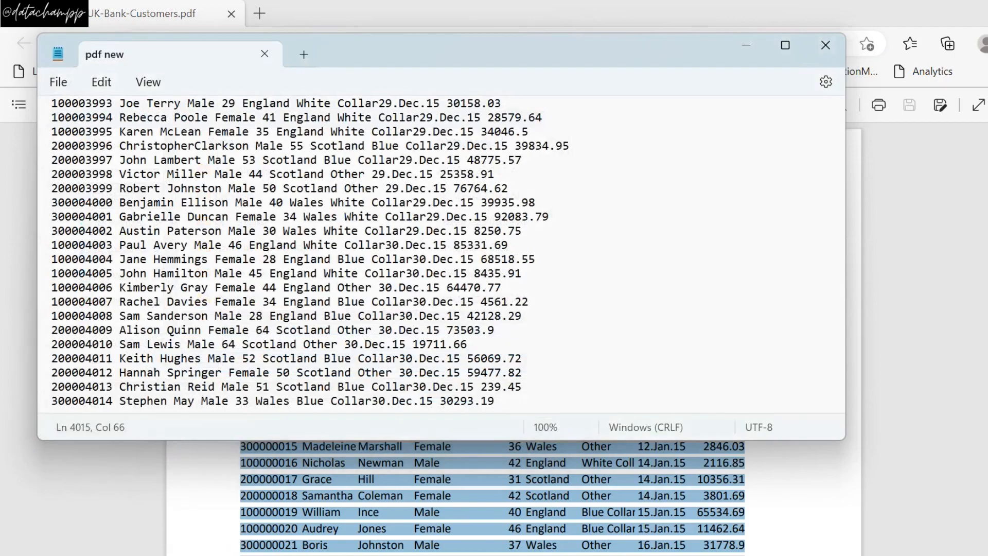
click(825, 45)
click(986, 13)
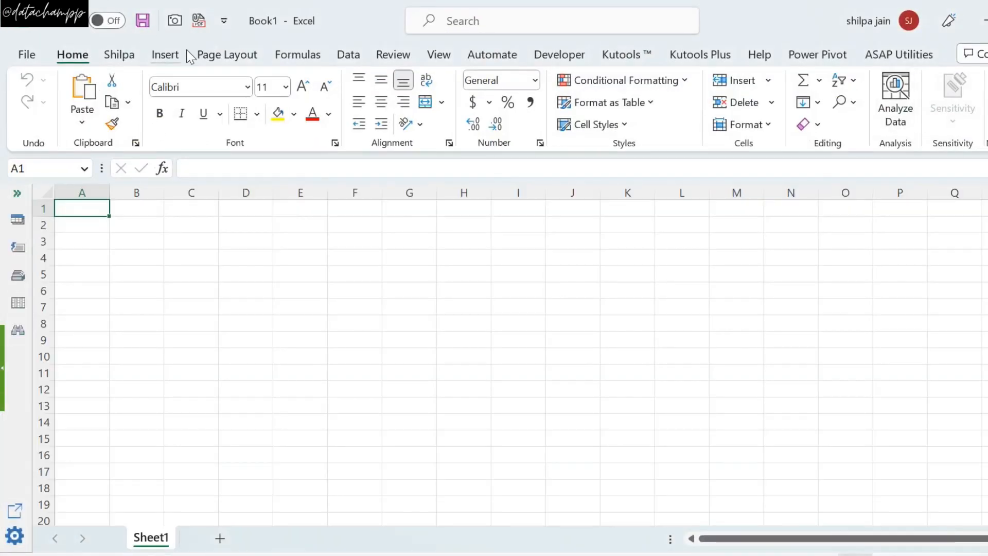
Import the text file pdf new from the Desktop and load it into the workbook as a table
click(346, 54)
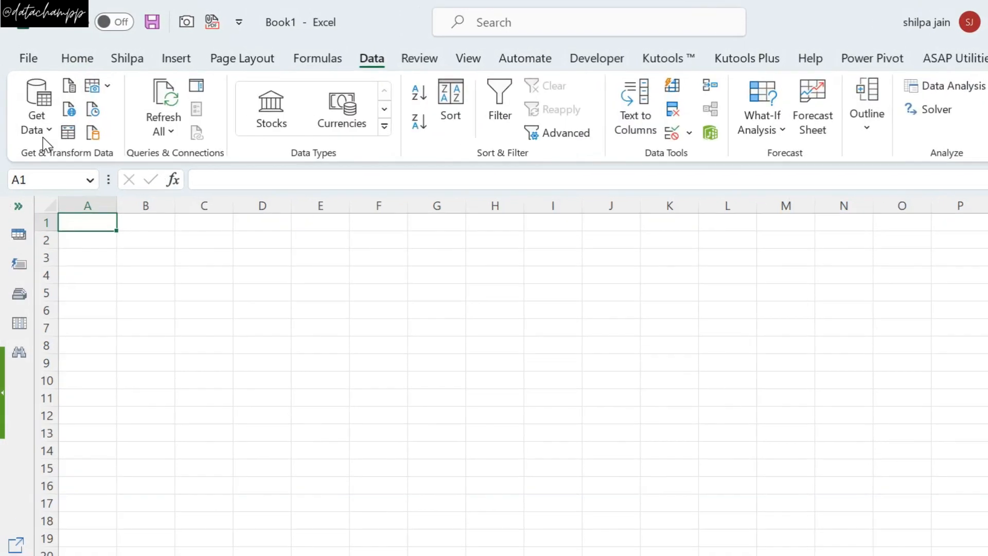
click(33, 105)
mouse_move(187, 234)
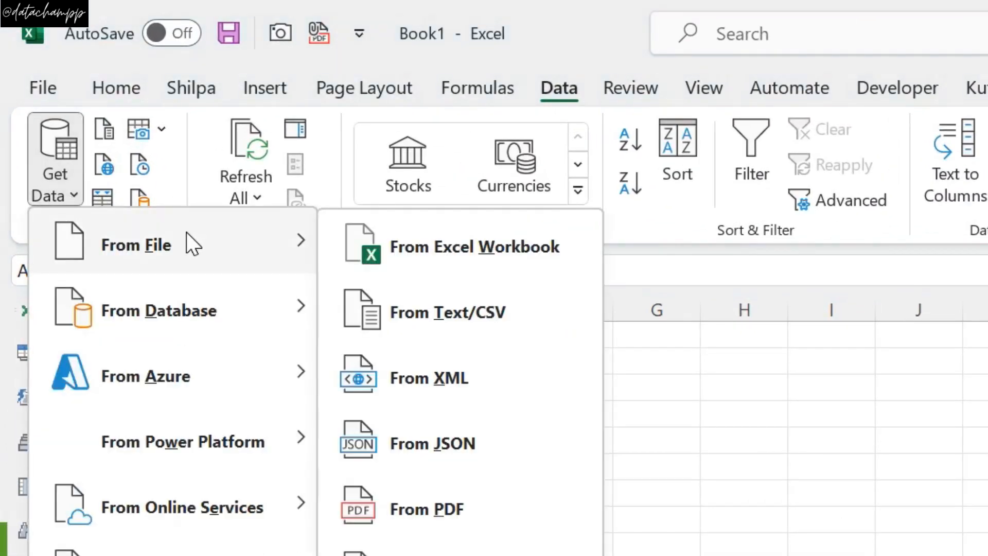
click(383, 333)
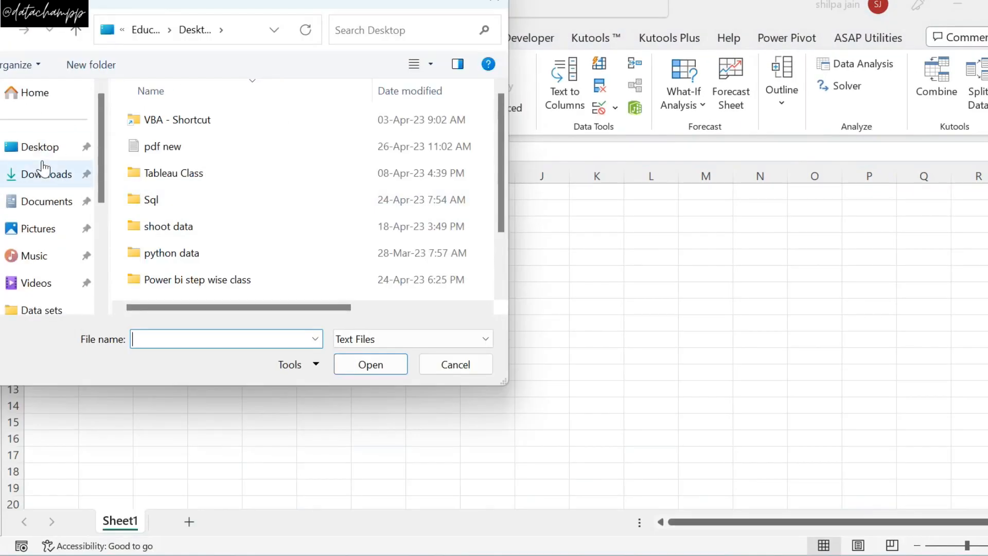
click(43, 172)
click(40, 147)
click(169, 262)
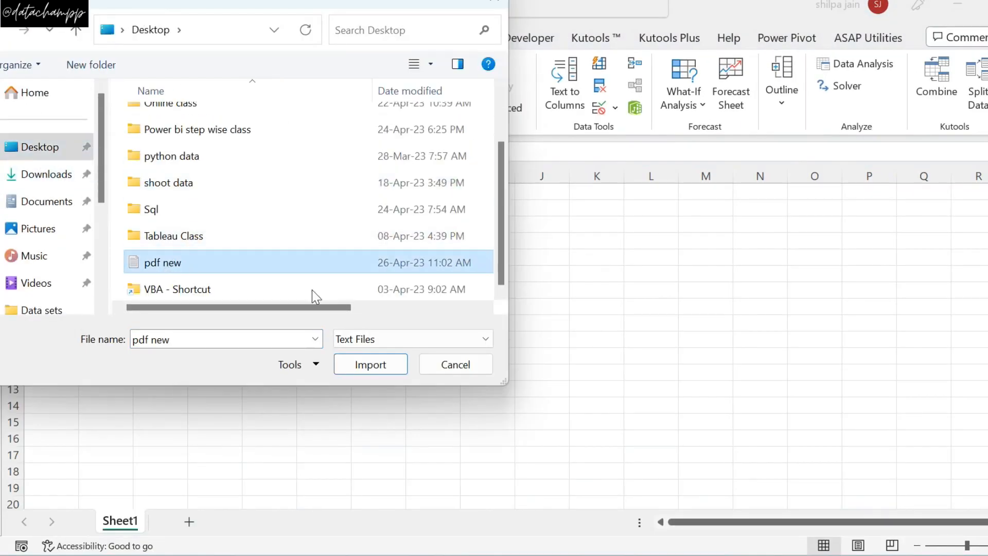
key(Return)
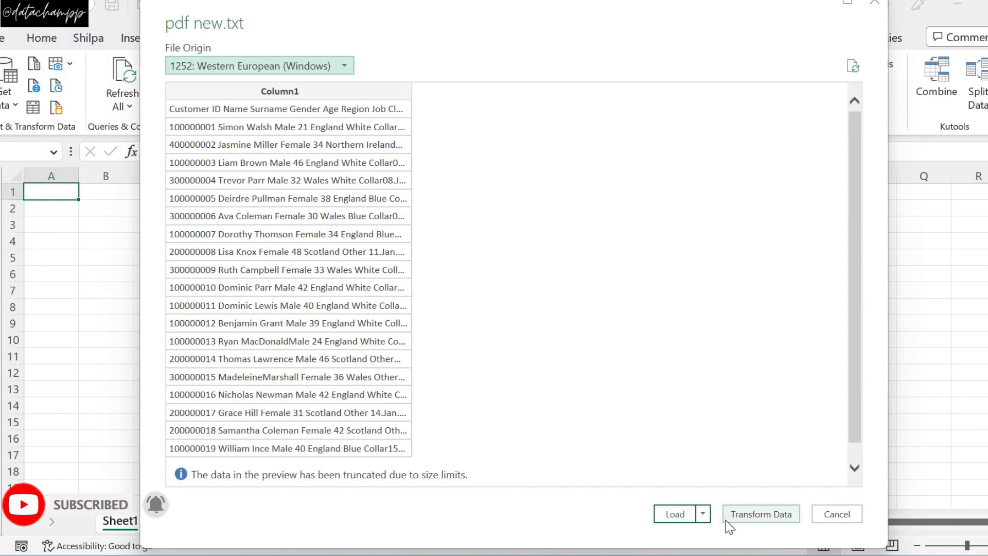
click(675, 514)
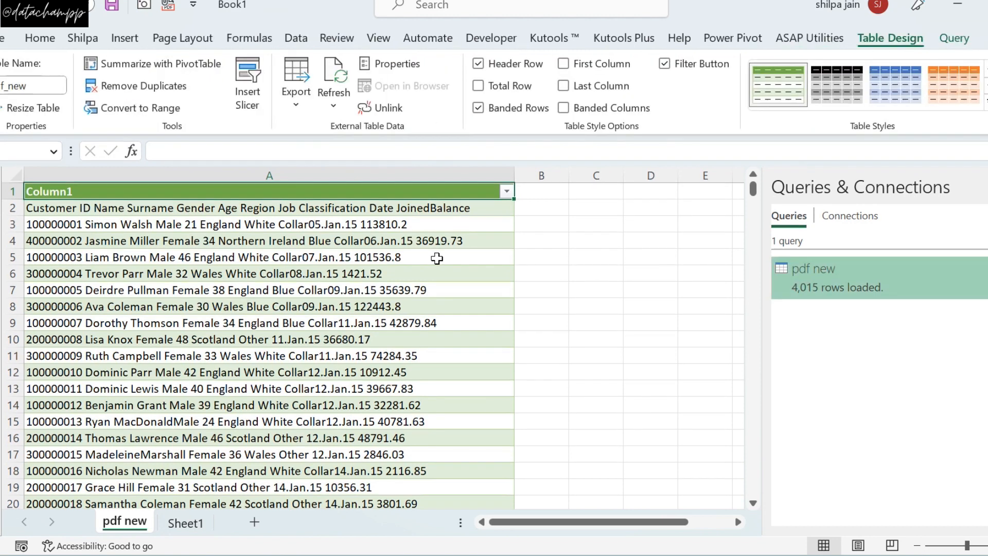
Split the imported Column1 data with Text to Columns as delimited text, adding Space as a delimiter alongside Tab
click(121, 184)
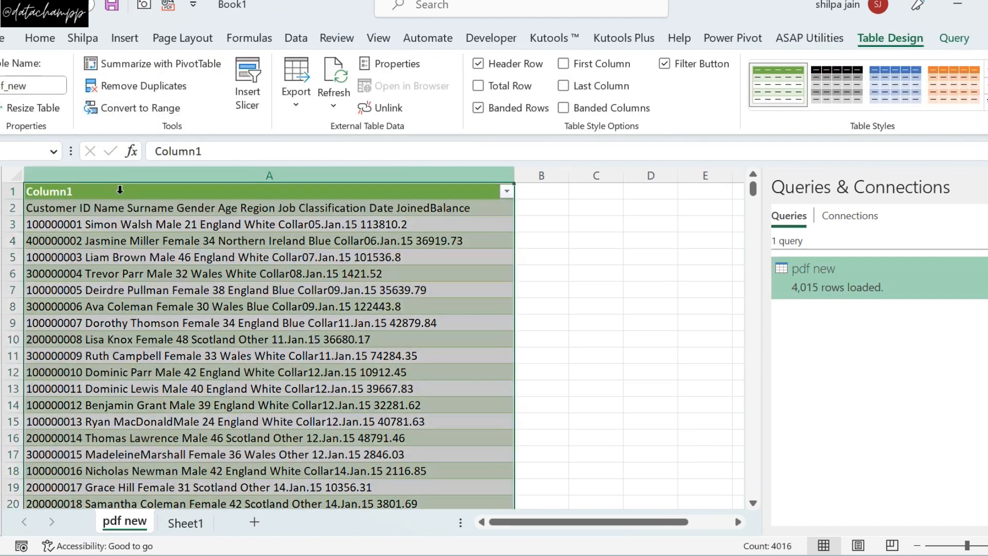
click(295, 39)
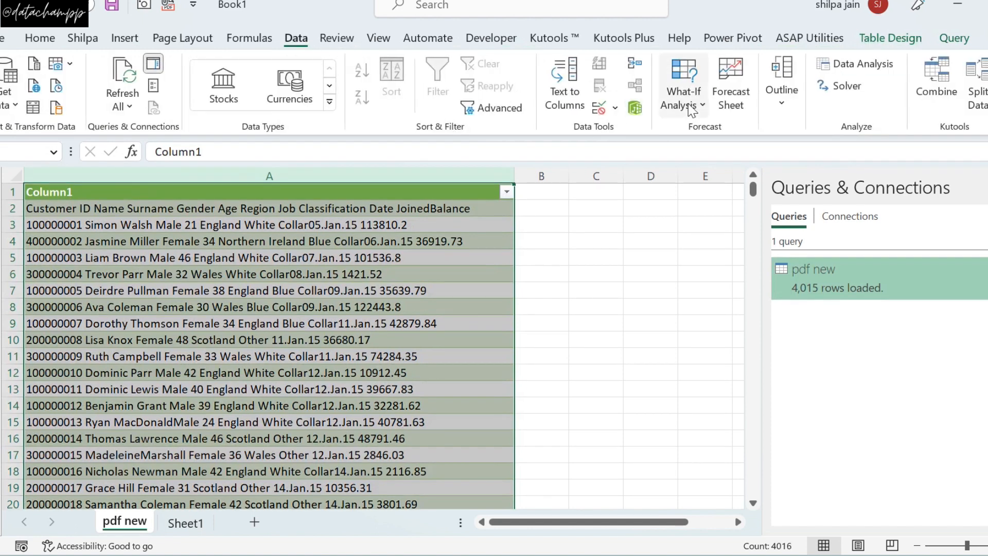
click(573, 106)
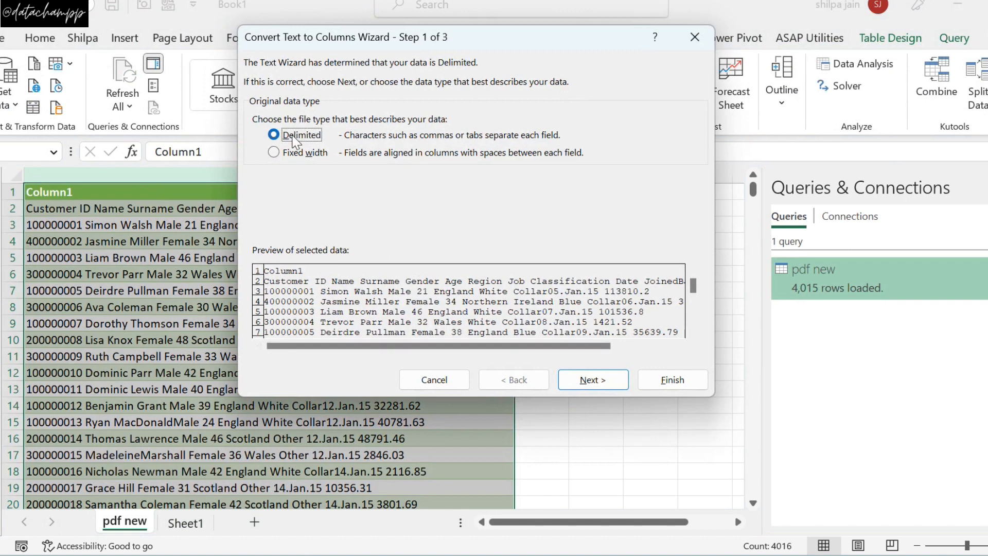
click(592, 379)
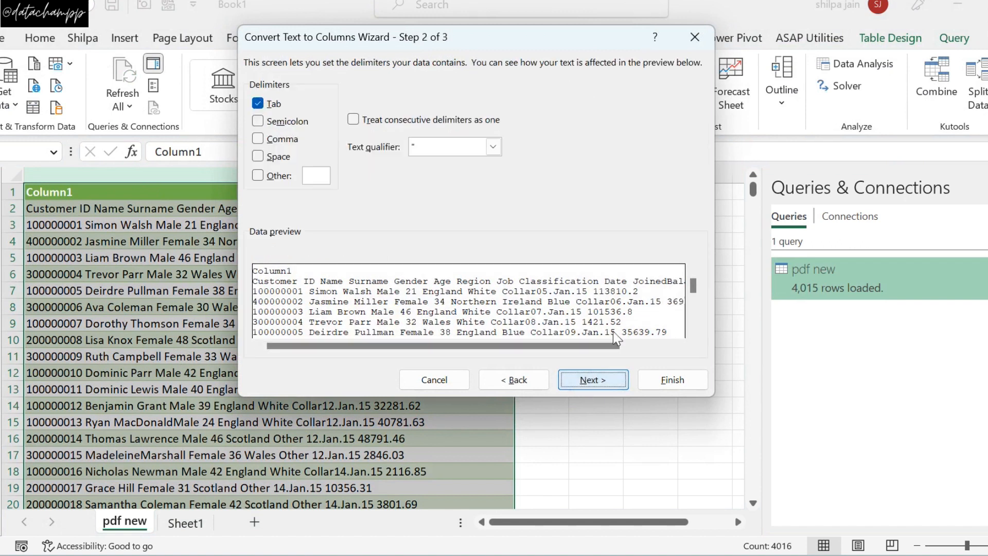
click(258, 158)
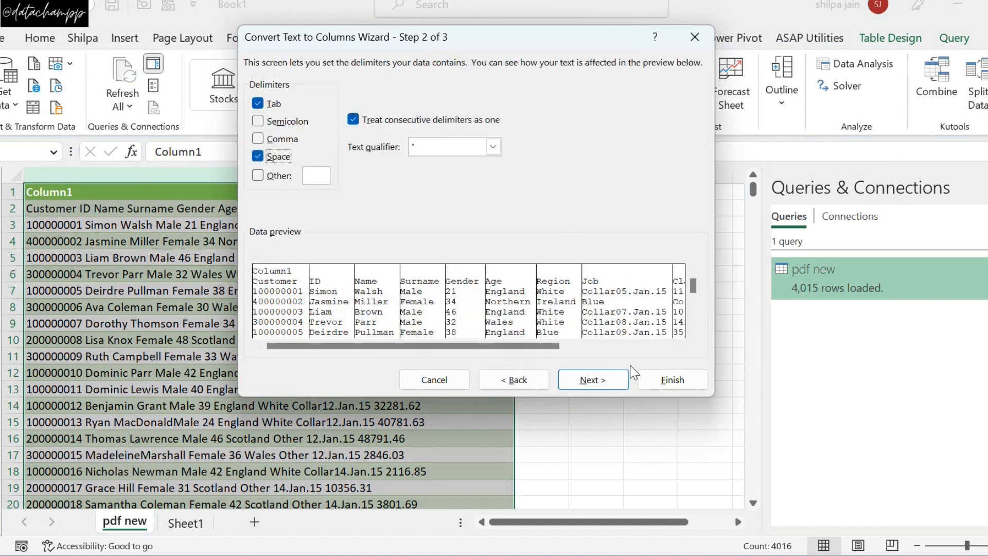
click(622, 379)
click(677, 382)
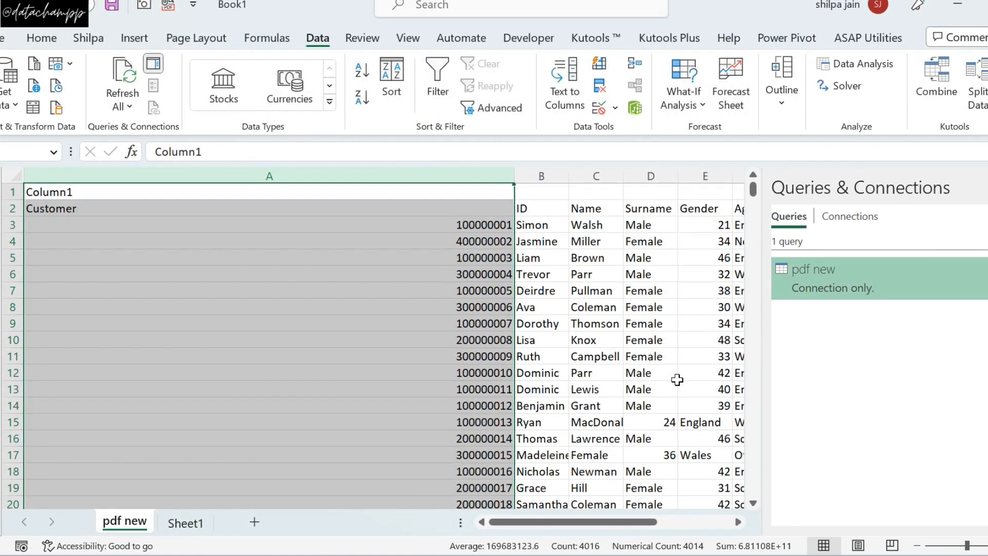
Close the Queries & Connections pane and look through the split rows and columns
click(987, 188)
drag(684, 523, 704, 522)
scroll(855, 412, down, 9)
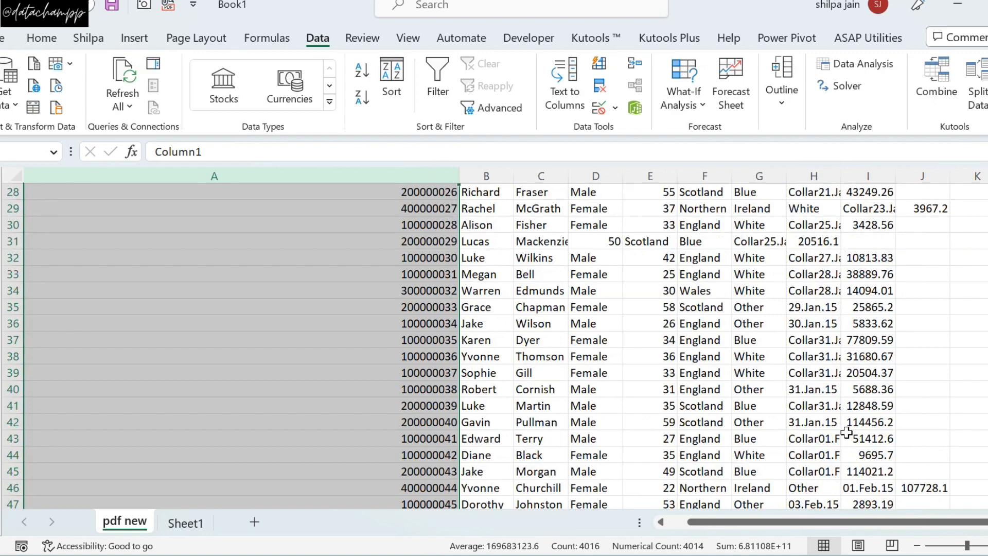